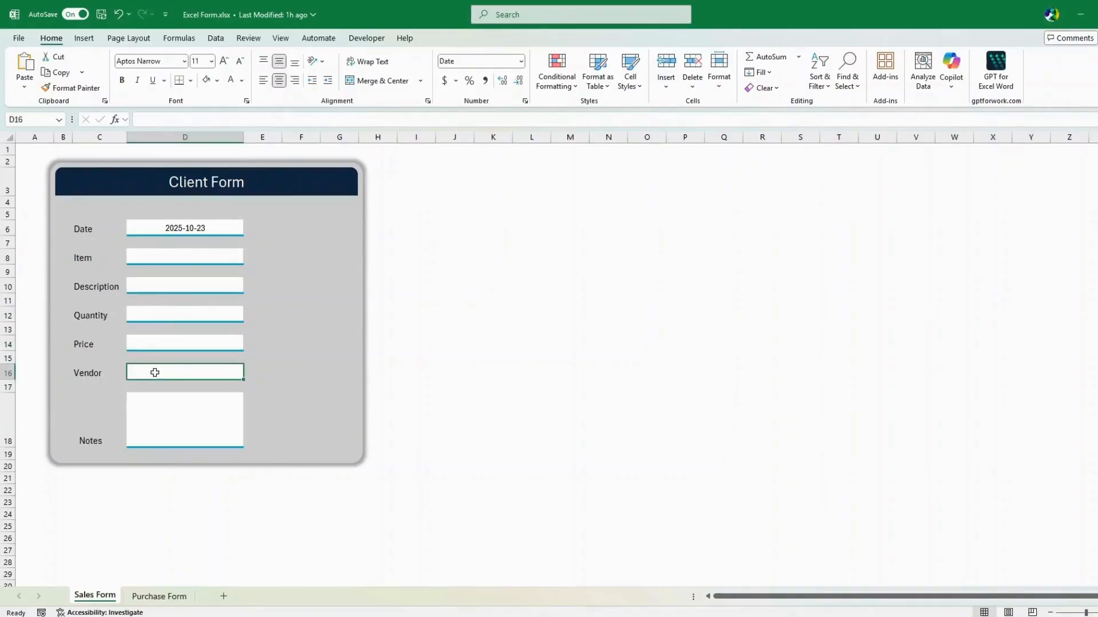
# Look over the existing form's Notes box and the Inventory sheet
pyautogui.click(155, 406)
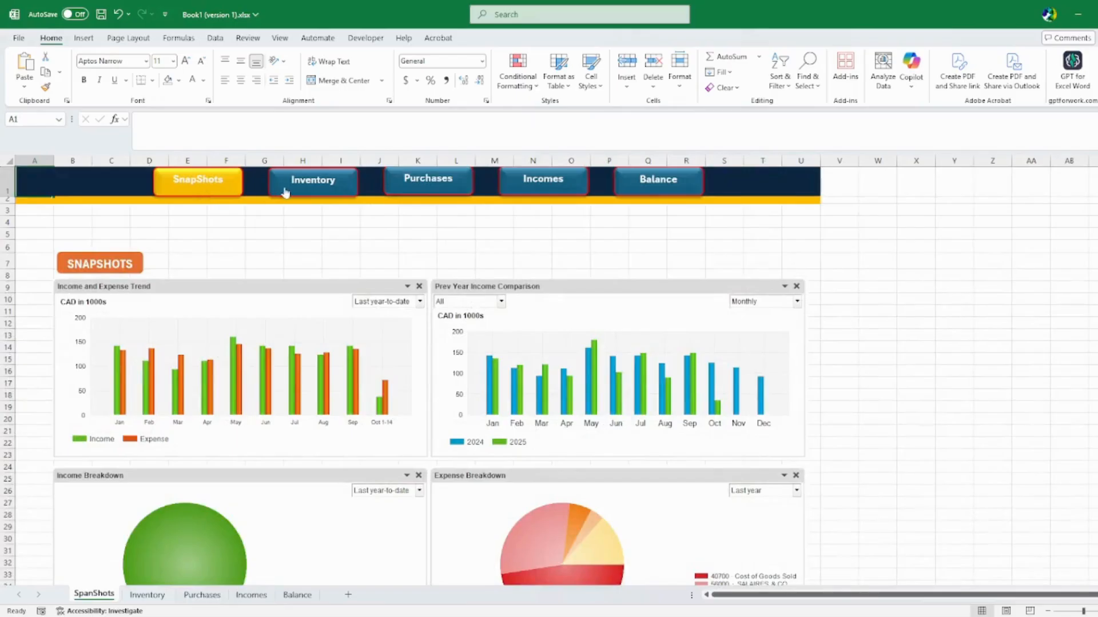
pyautogui.scroll(-6, 346, 321)
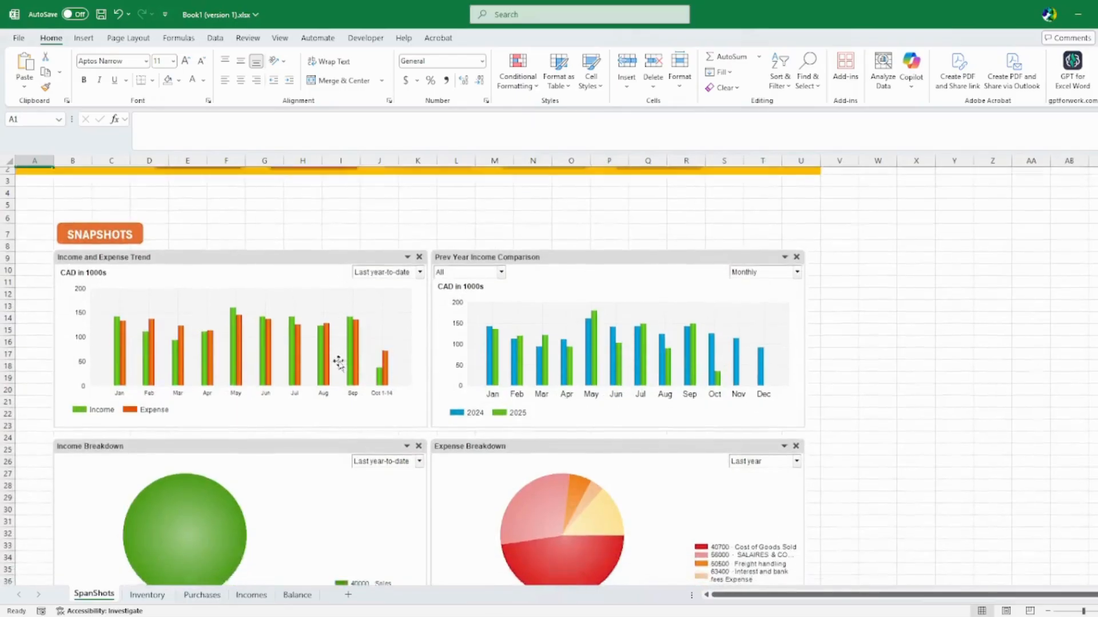
pyautogui.scroll(6, 355, 404)
pyautogui.click(309, 187)
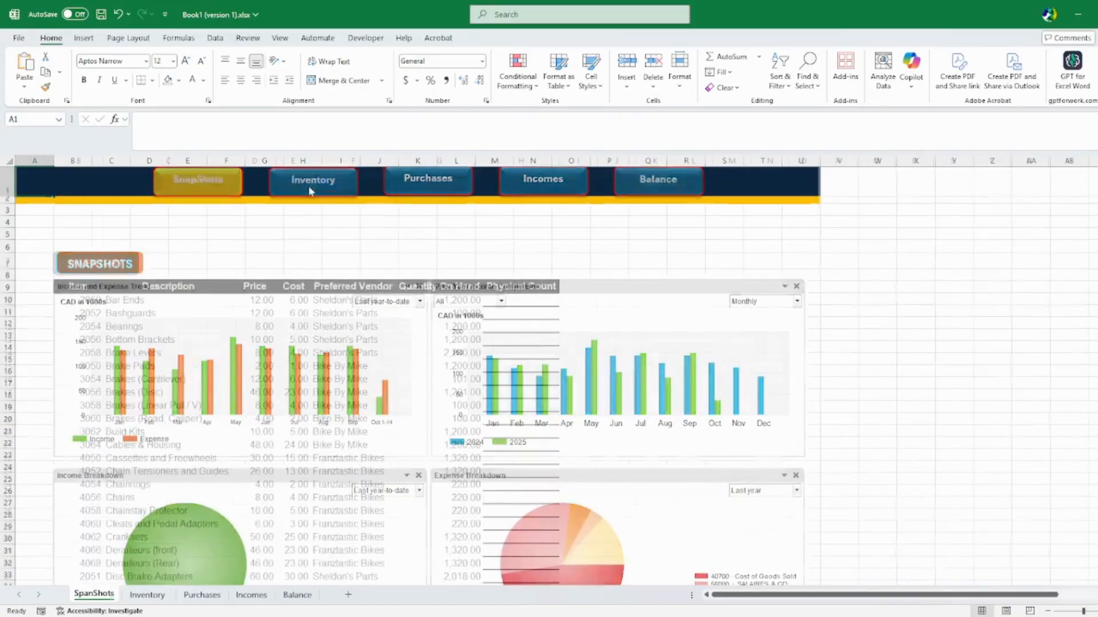
pyautogui.scroll(-10, 332, 372)
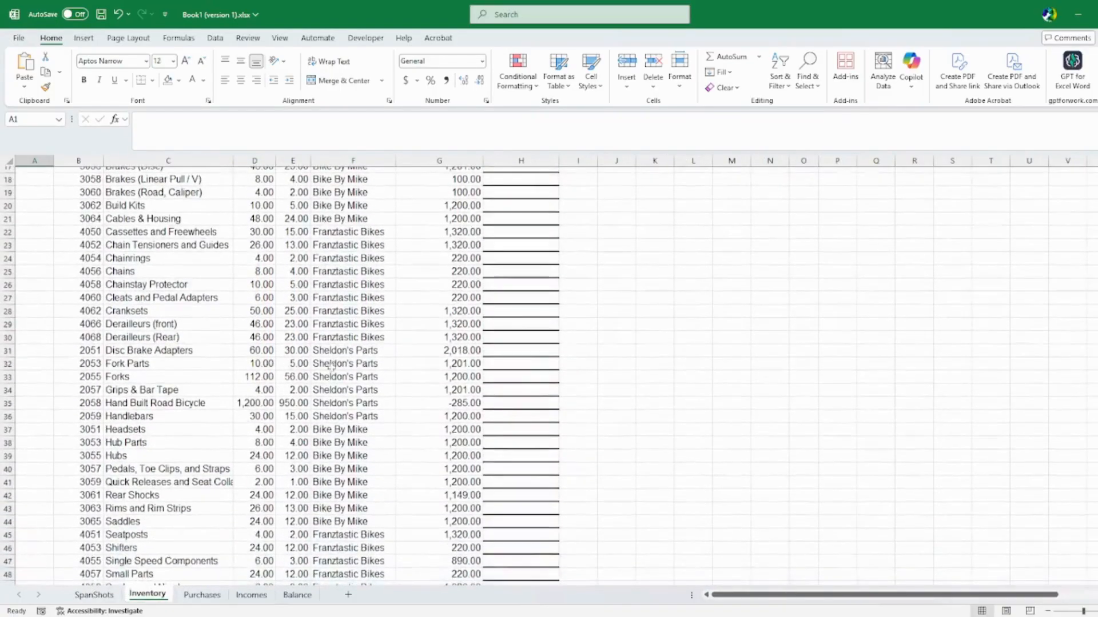
pyautogui.scroll(10, 332, 371)
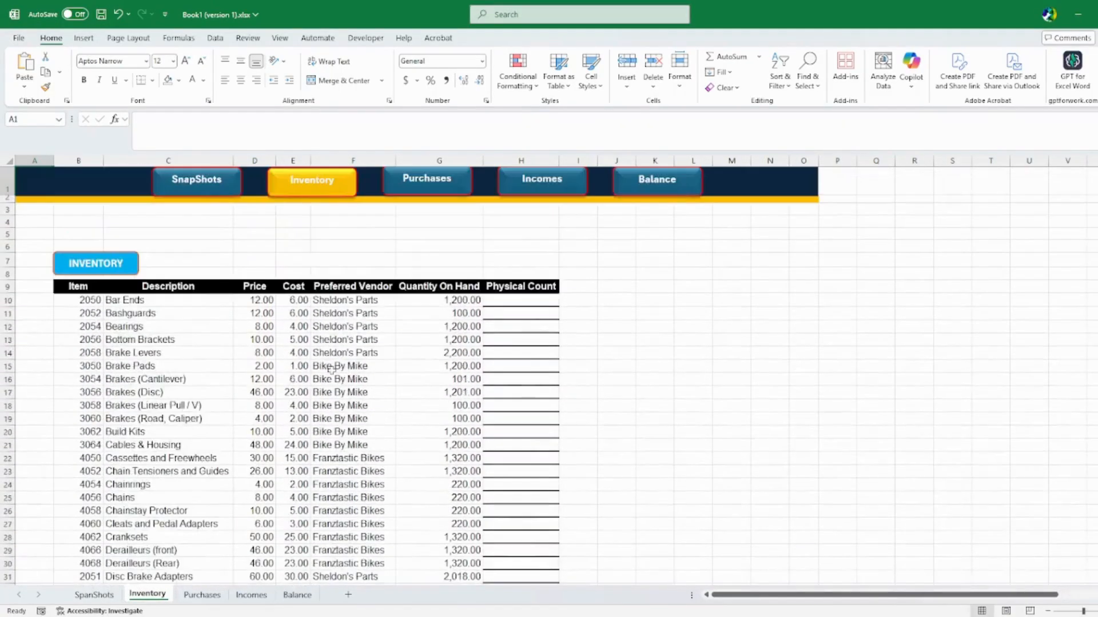
# Look through the Purchases, Incomes and Balance sheets
pyautogui.click(443, 188)
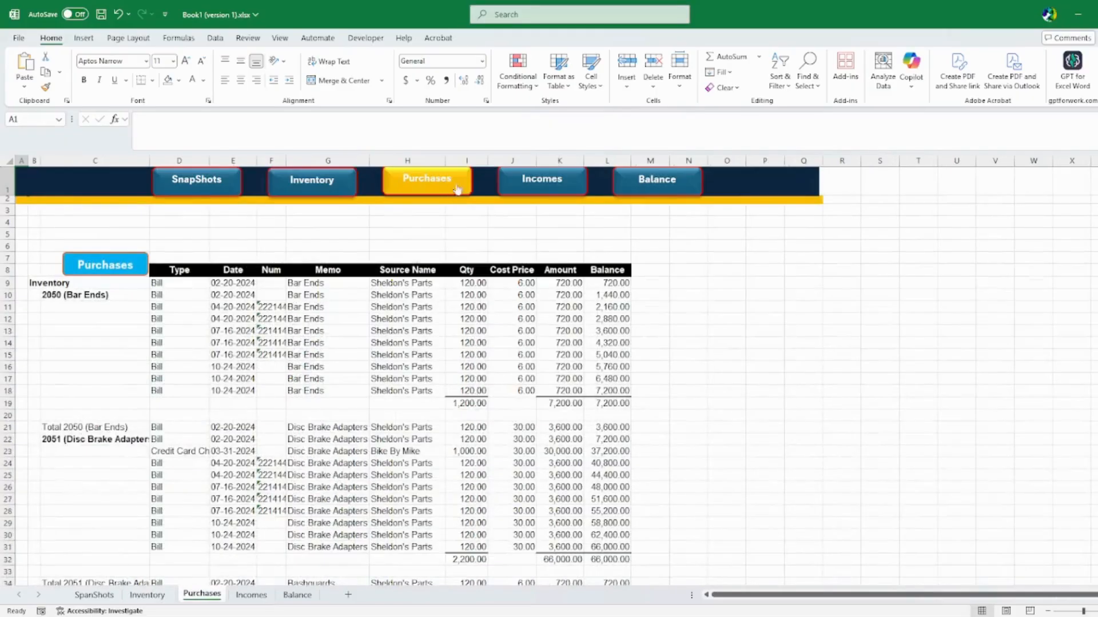
pyautogui.click(535, 188)
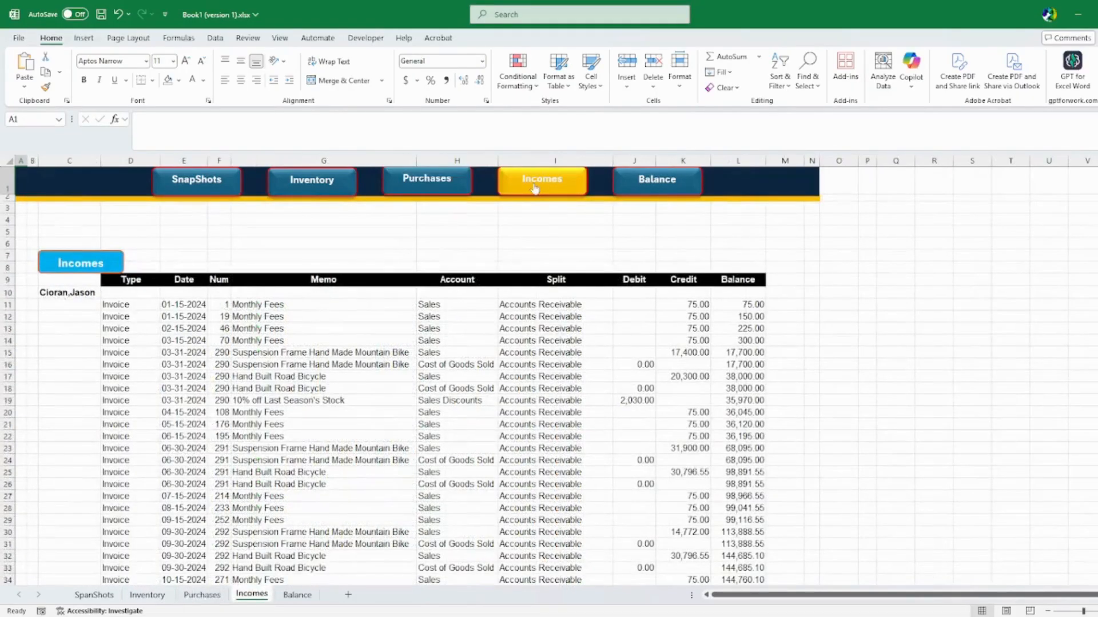
pyautogui.click(659, 190)
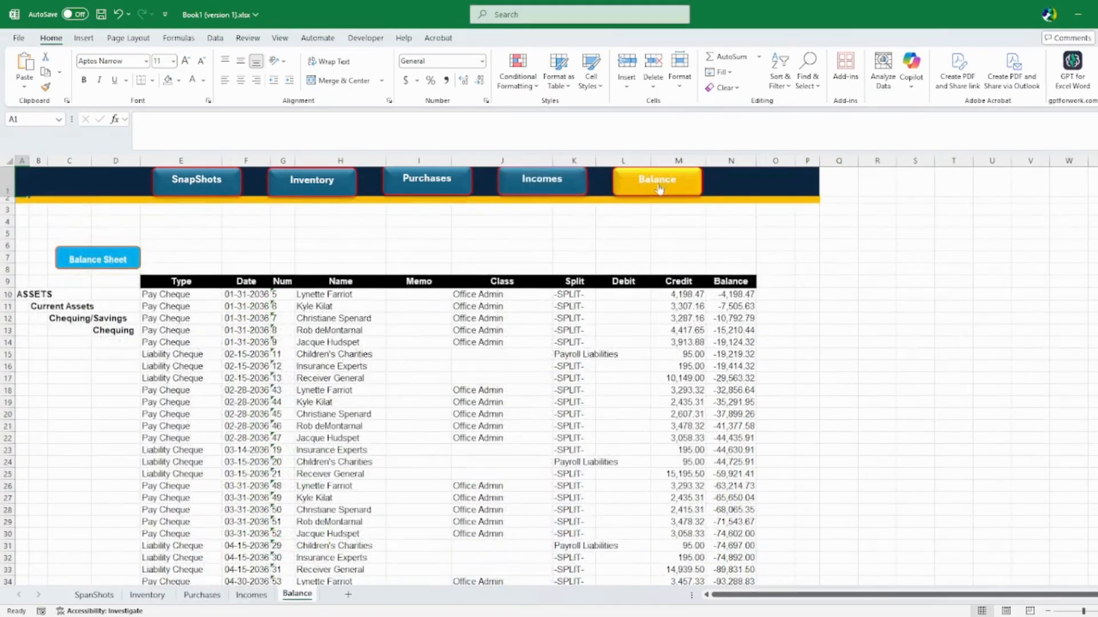
pyautogui.click(455, 189)
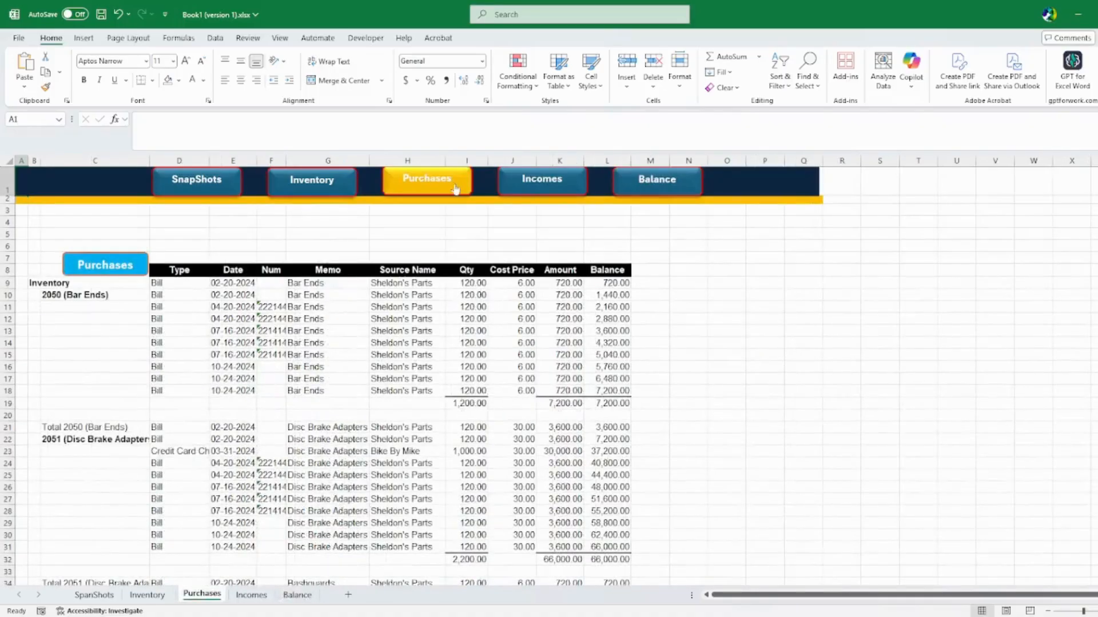
pyautogui.click(670, 181)
pyautogui.scroll(-10, 538, 377)
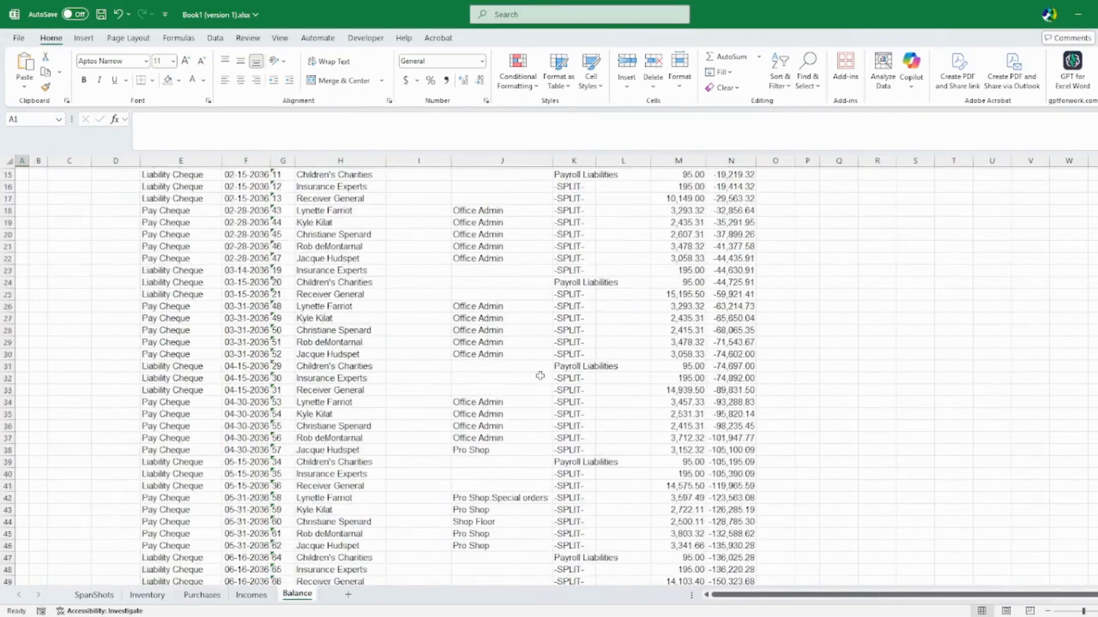
pyautogui.scroll(-3, 538, 381)
pyautogui.scroll(13, 534, 383)
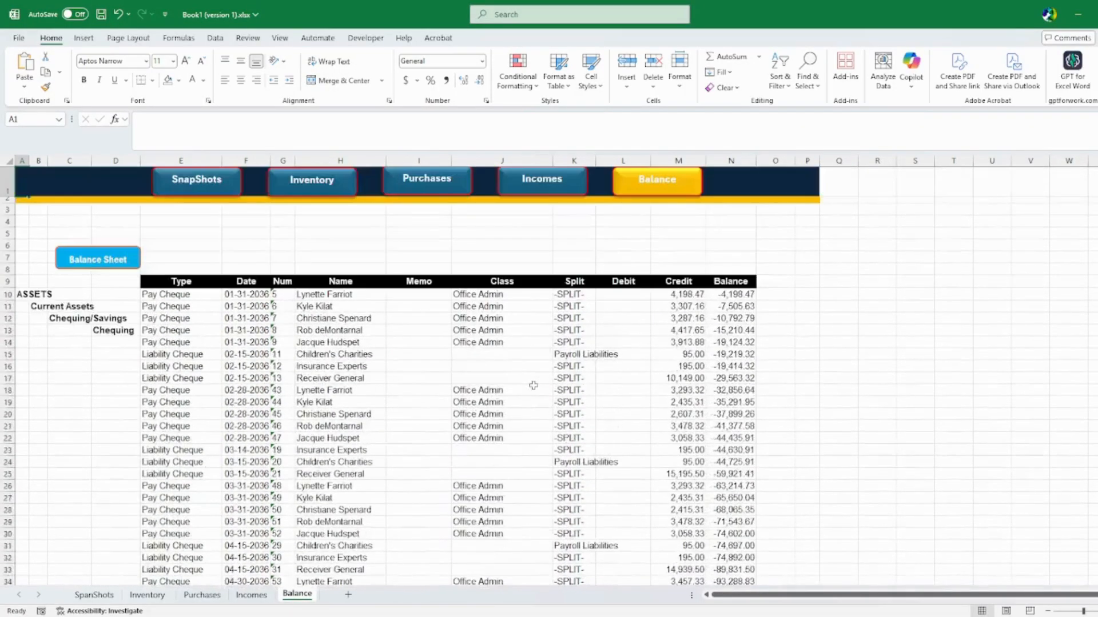
# Cycle through the SnapShots, Inventory, Purchases, Incomes and Balance sheets again
pyautogui.click(200, 191)
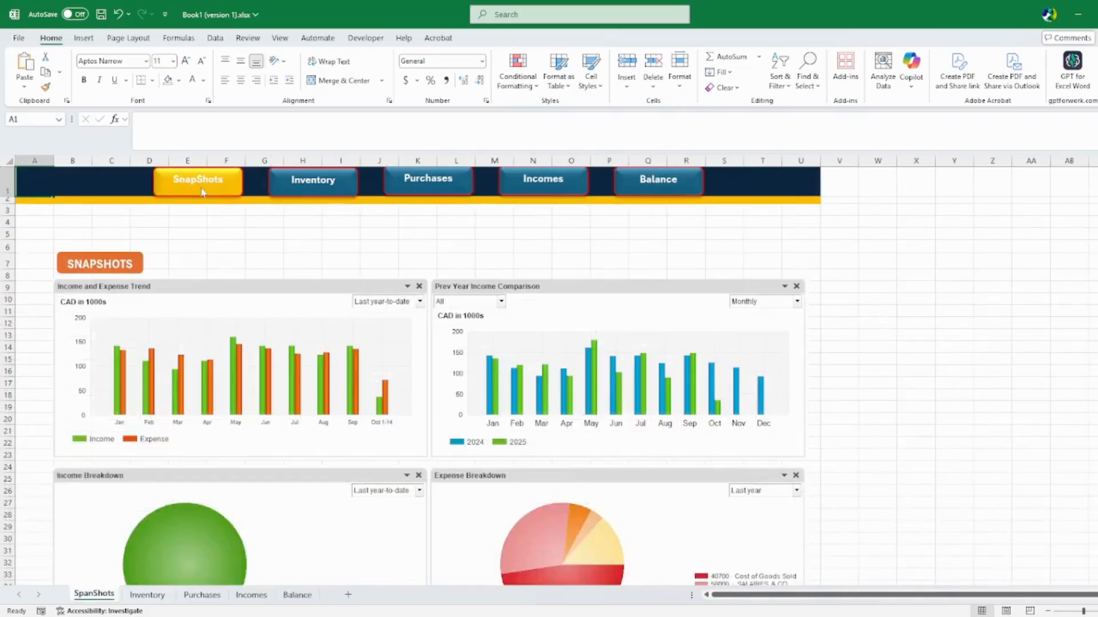
pyautogui.click(298, 188)
pyautogui.click(409, 184)
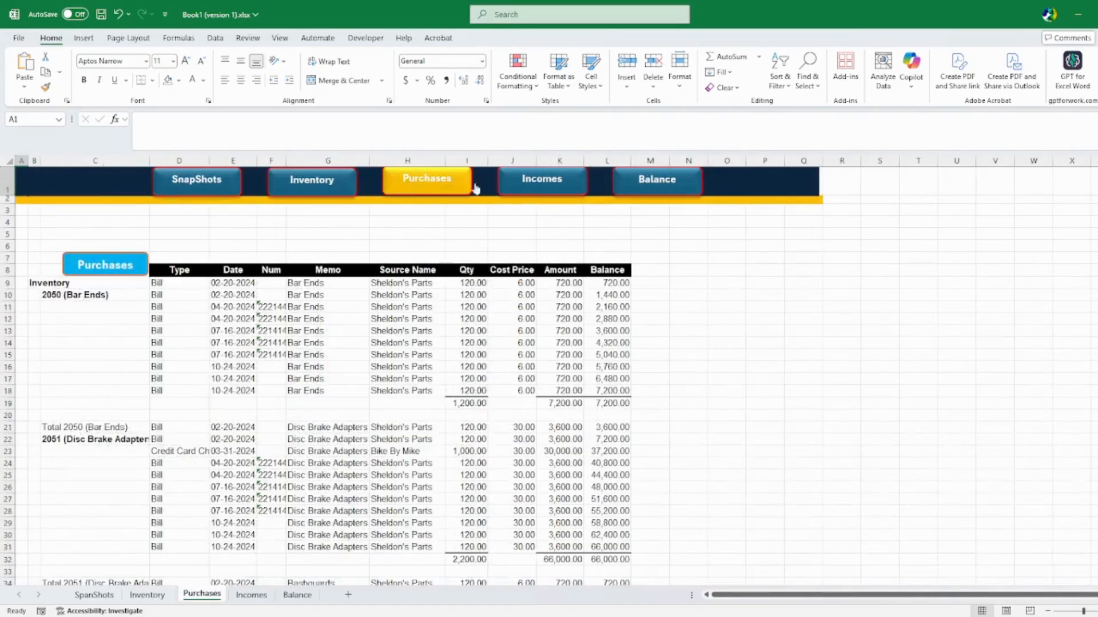
pyautogui.click(527, 183)
pyautogui.click(640, 182)
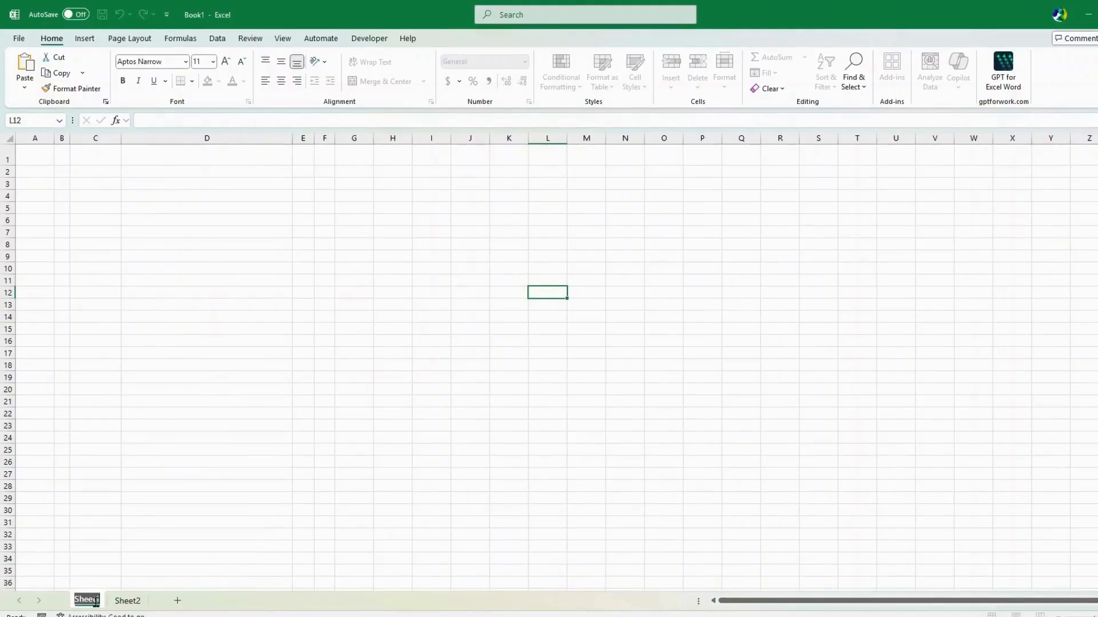
# Rename the new sheet to Items, leaving its tab colour unchanged
pyautogui.write('Item')
pyautogui.press('Return')
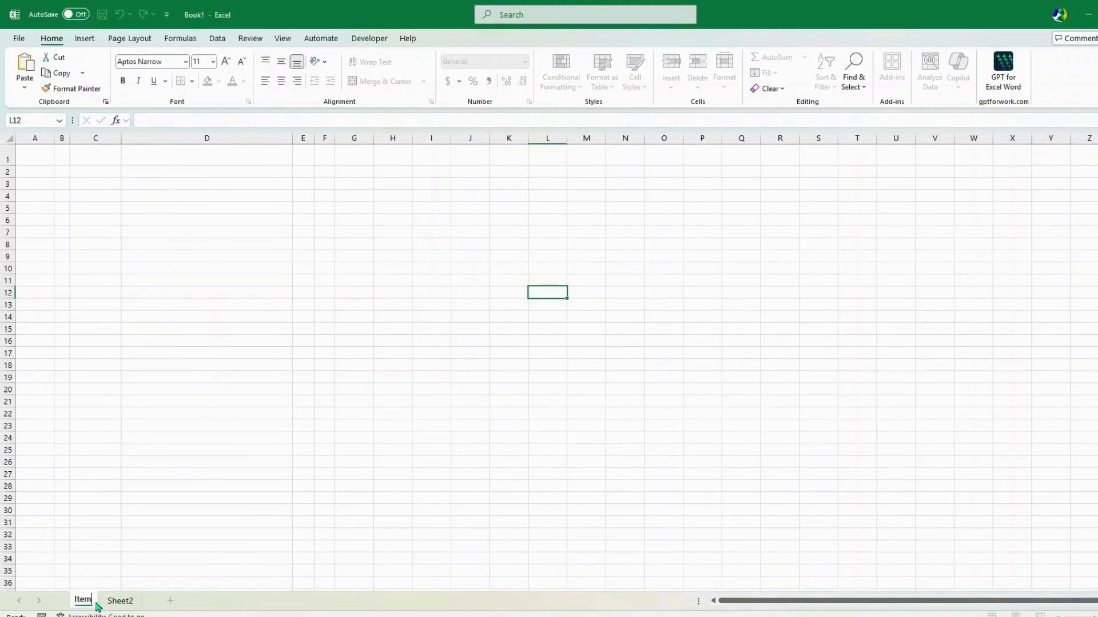
pyautogui.click(122, 536)
pyautogui.rightClick(86, 600)
pyautogui.moveTo(144, 519)
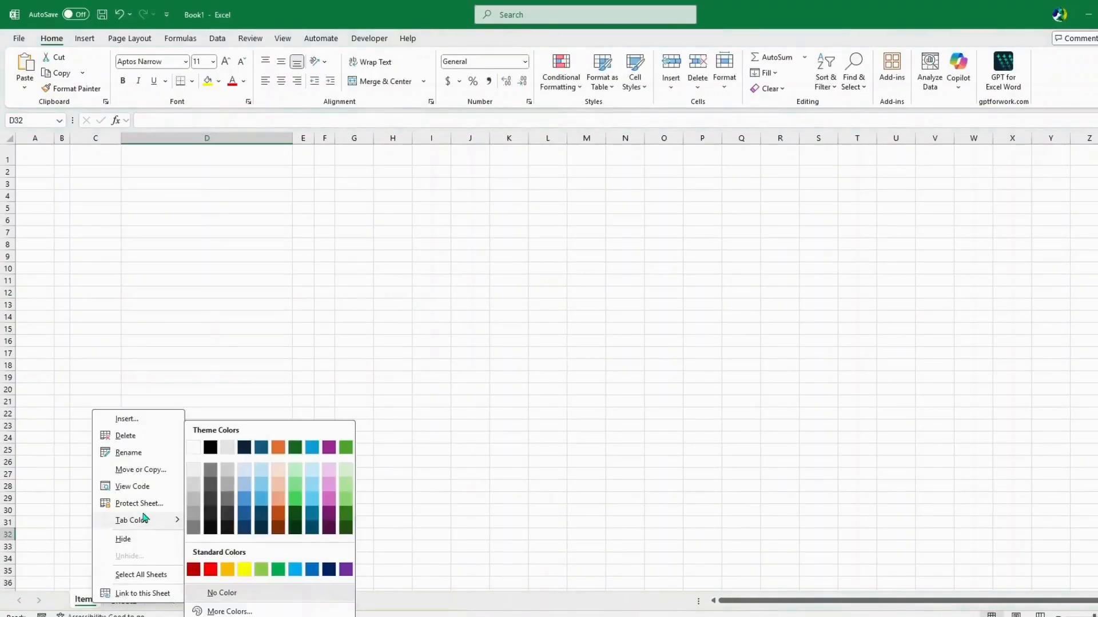
pyautogui.click(265, 355)
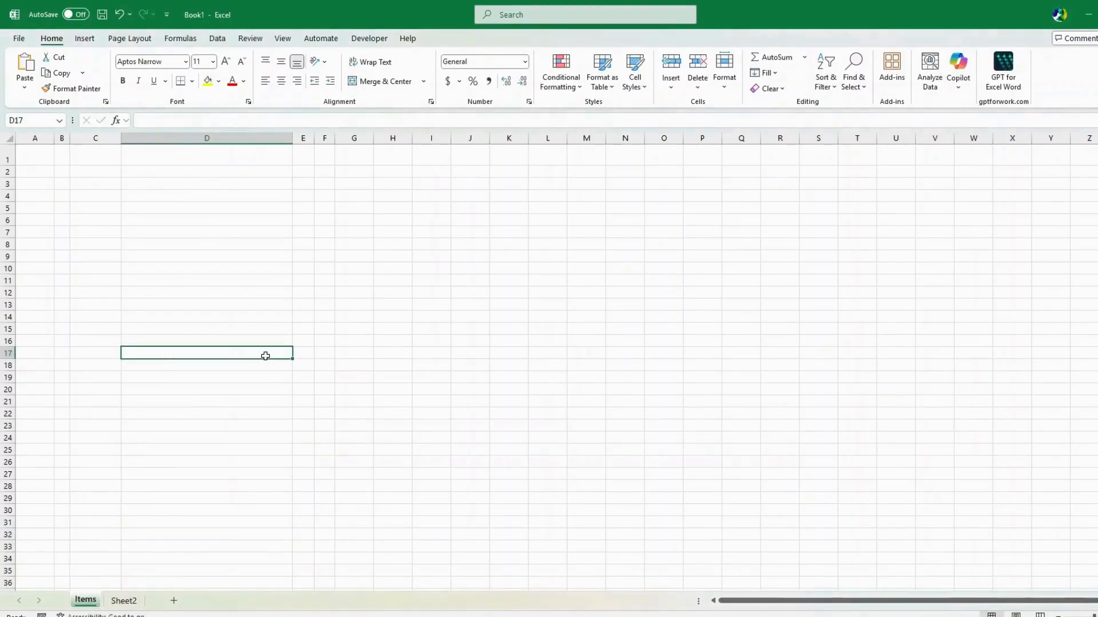
# Enter the title 'Item Form' in cell B3
pyautogui.click(63, 185)
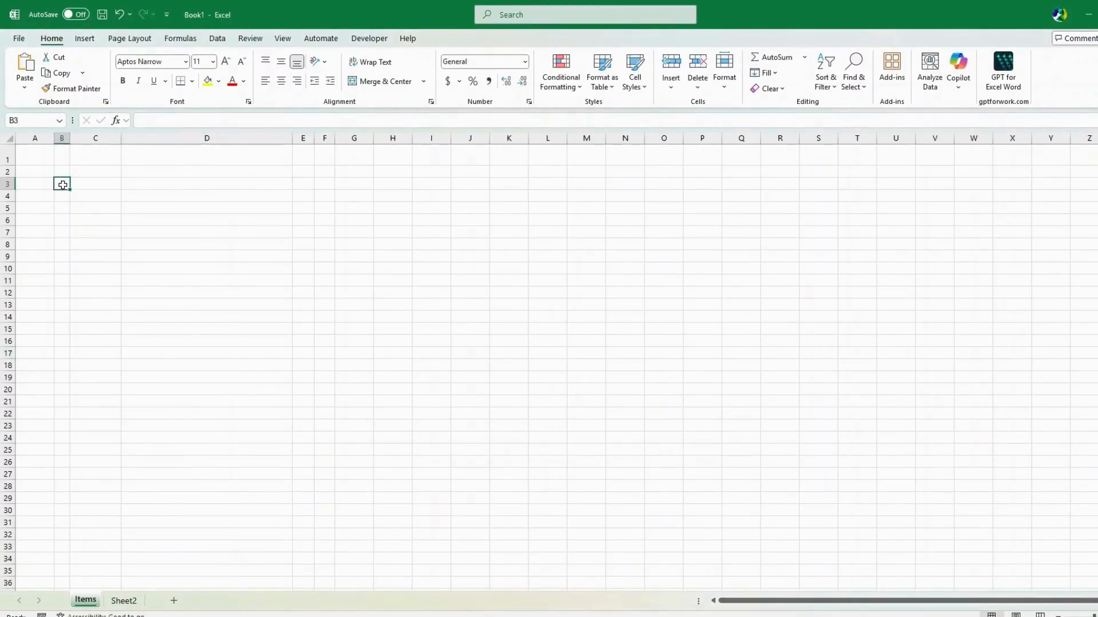
pyautogui.write('Item Form')
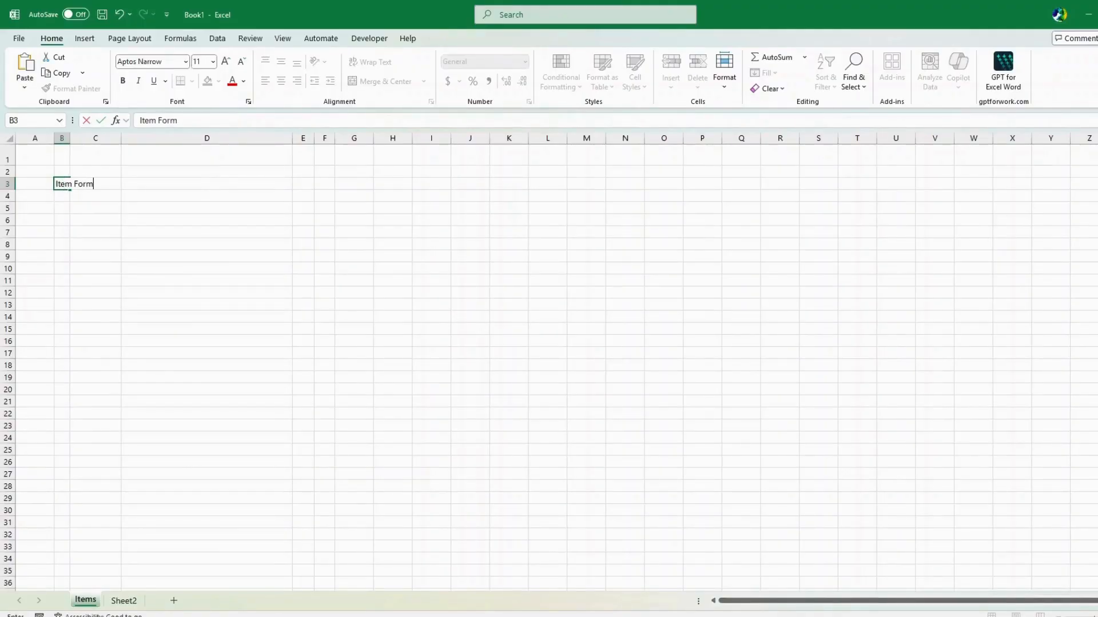
pyautogui.click(95, 205)
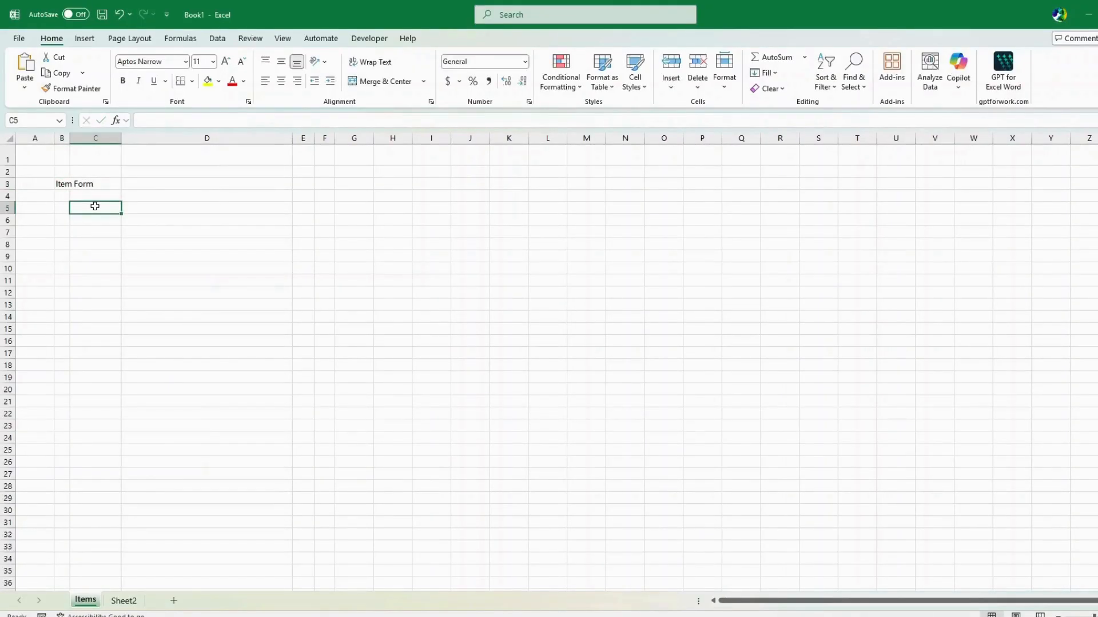
# Enter the labels Date, Item, Quantity, Price, Vendor and Notes in C5, C7, C9, C11, C13, C15
pyautogui.write('Date')
pyautogui.press('Return')
pyautogui.press('Return')
pyautogui.write('Item')
pyautogui.press('Return')
pyautogui.press('Return')
pyautogui.write('Qu')
pyautogui.press('Return')
pyautogui.press('Return')
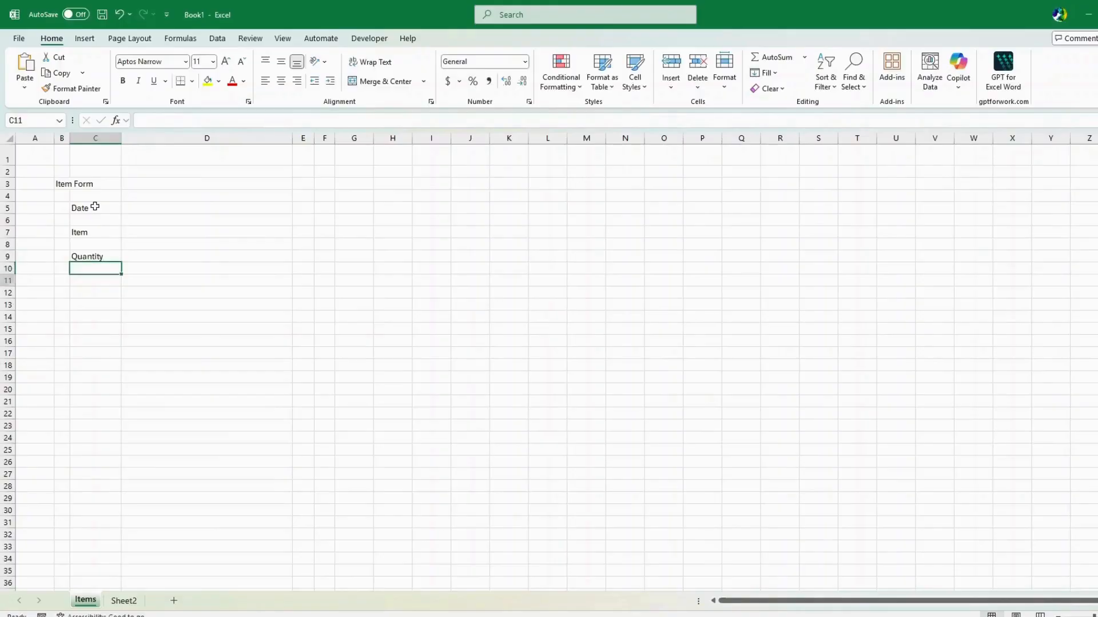
pyautogui.write('Pric')
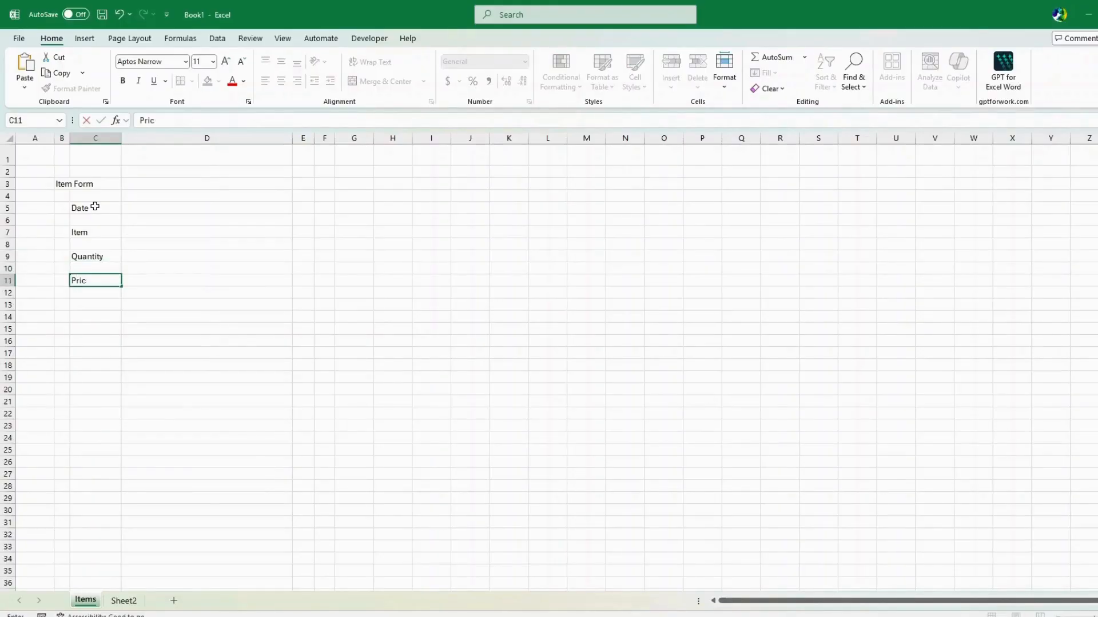
pyautogui.write('e')
pyautogui.press('Return')
pyautogui.press('Return')
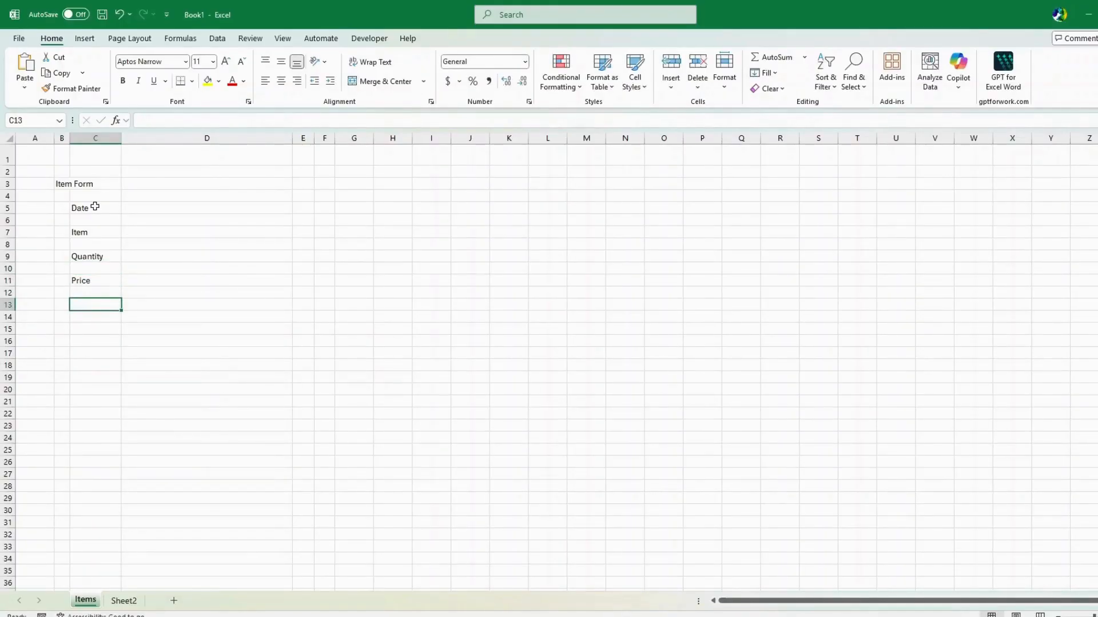
pyautogui.write('Vend')
pyautogui.press('Return')
pyautogui.press('Return')
pyautogui.write('Notes')
pyautogui.press('Return')
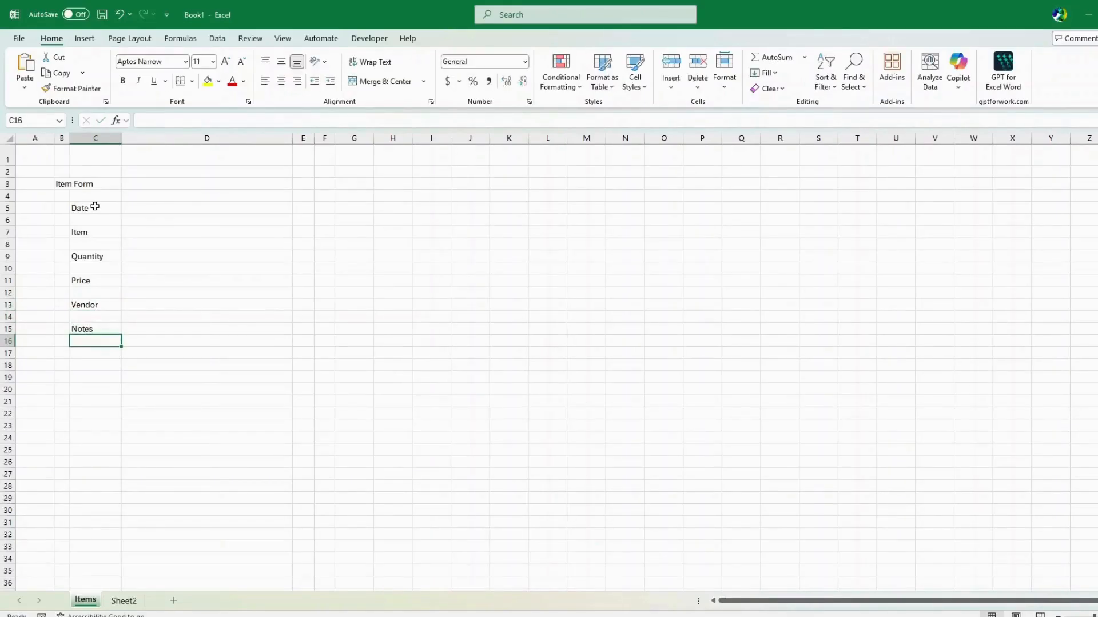
pyautogui.moveTo(61, 186); pyautogui.dragTo(302, 183)
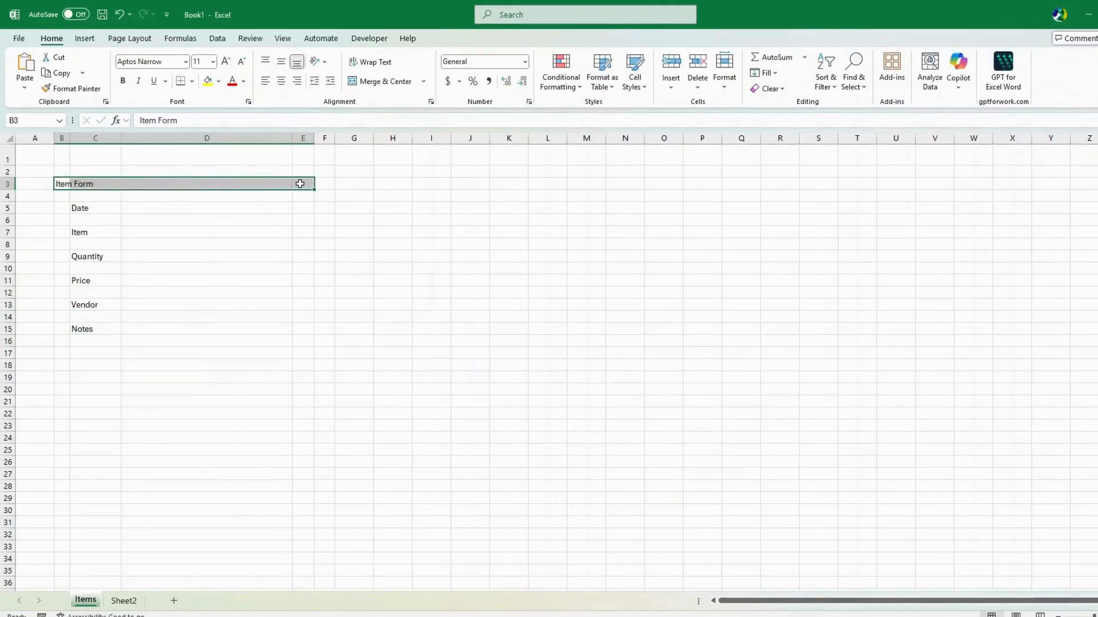
# Centre the Item Form title horizontally across B3:E3 in Format Cells
pyautogui.rightClick(295, 186)
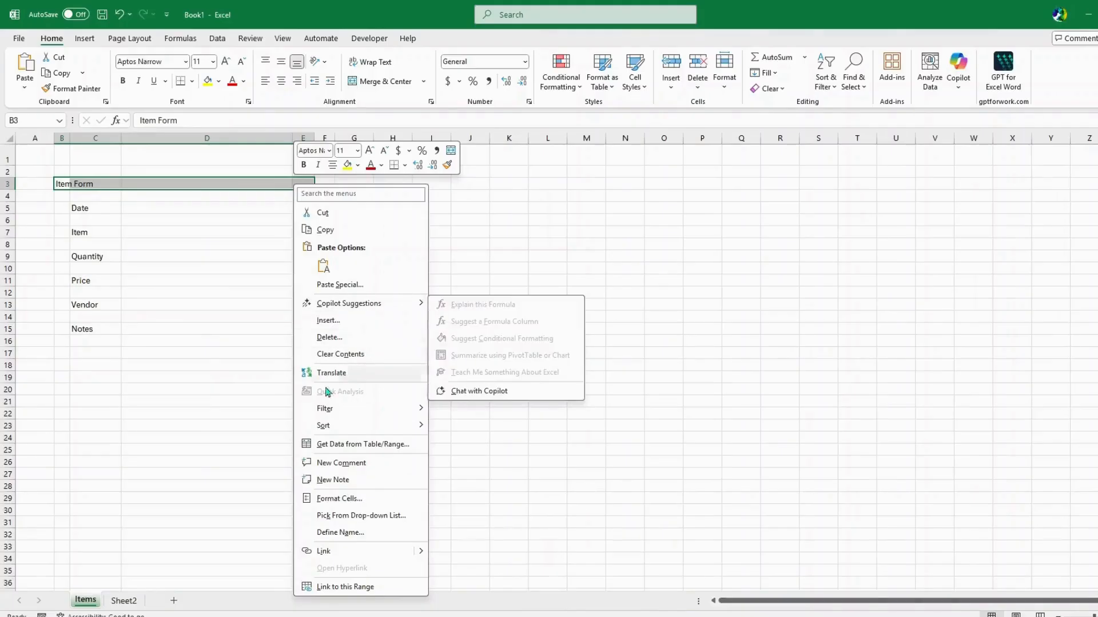
pyautogui.click(340, 499)
pyautogui.click(246, 357)
pyautogui.click(266, 397)
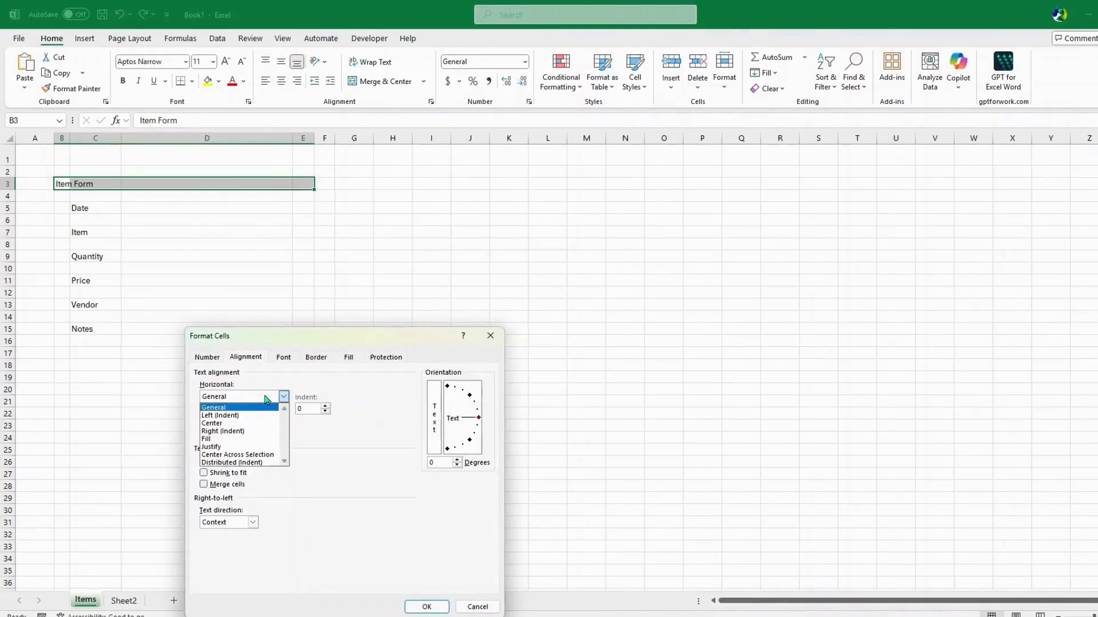
pyautogui.click(267, 455)
pyautogui.click(411, 606)
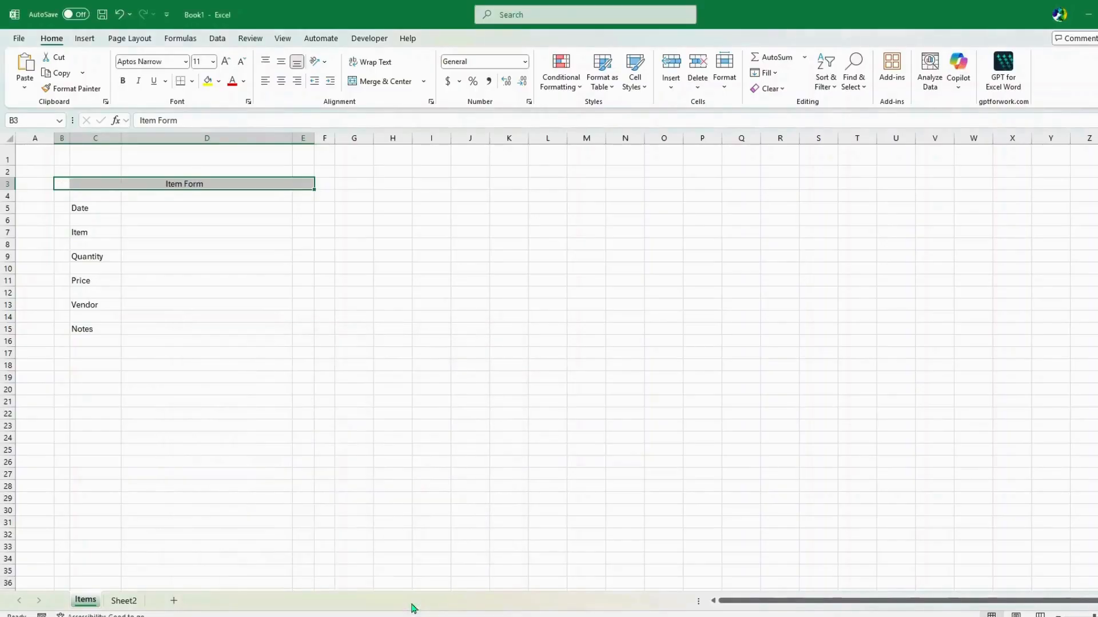
# Make the title bold with white text on a dark navy fill
pyautogui.click(123, 84)
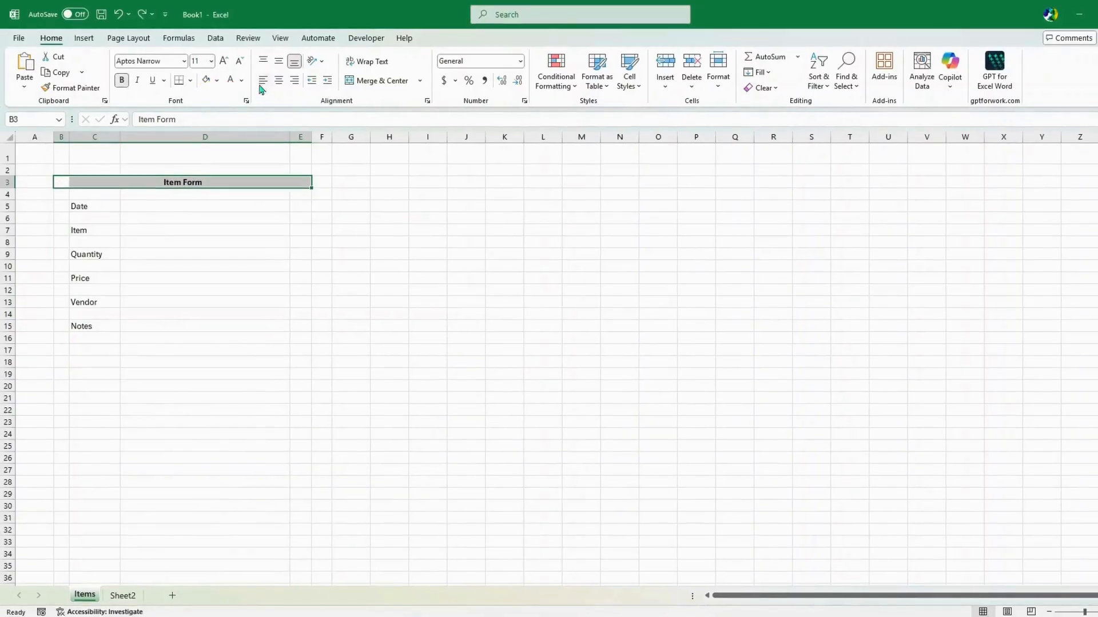
pyautogui.click(219, 81)
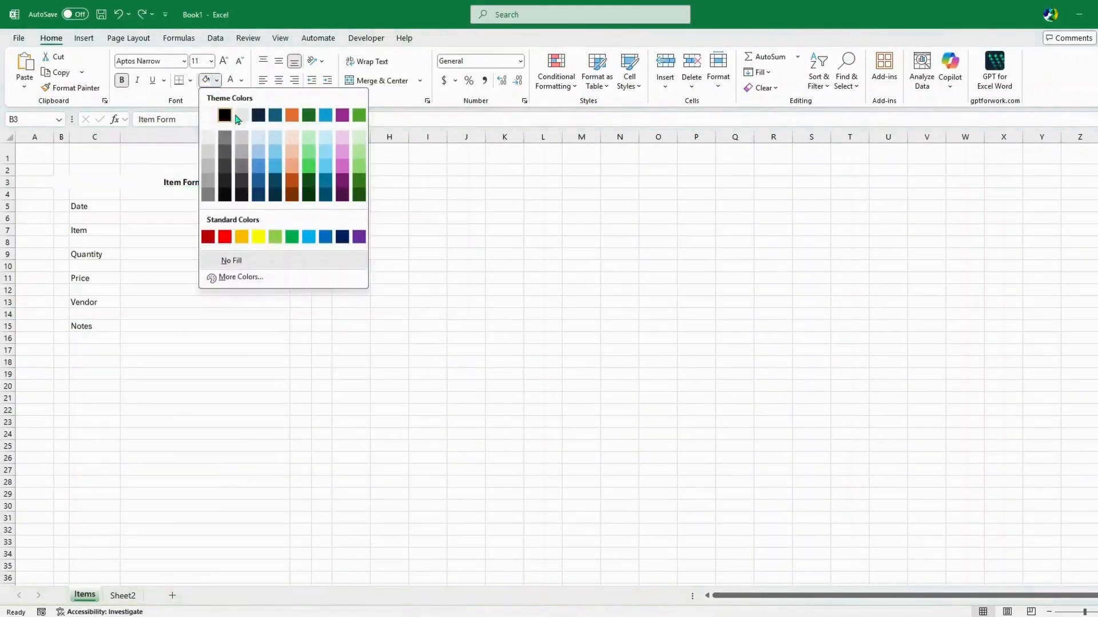
pyautogui.click(258, 117)
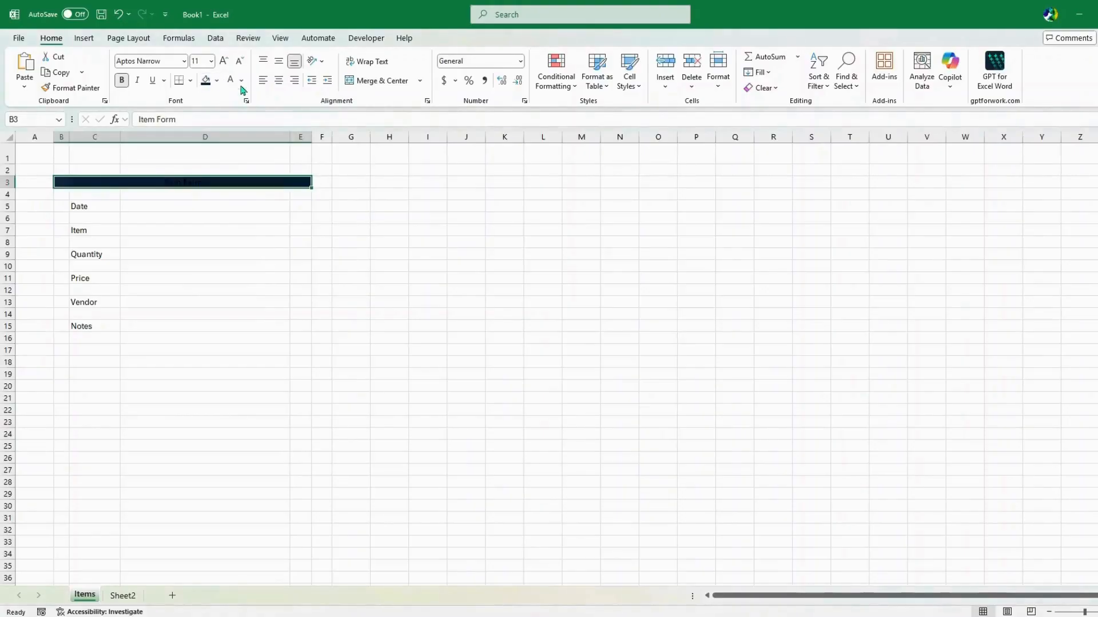
pyautogui.click(241, 80)
pyautogui.click(236, 135)
# Heighten row 3, enlarge the title to 16 pt and middle-align it
pyautogui.moveTo(11, 188); pyautogui.dragTo(14, 197)
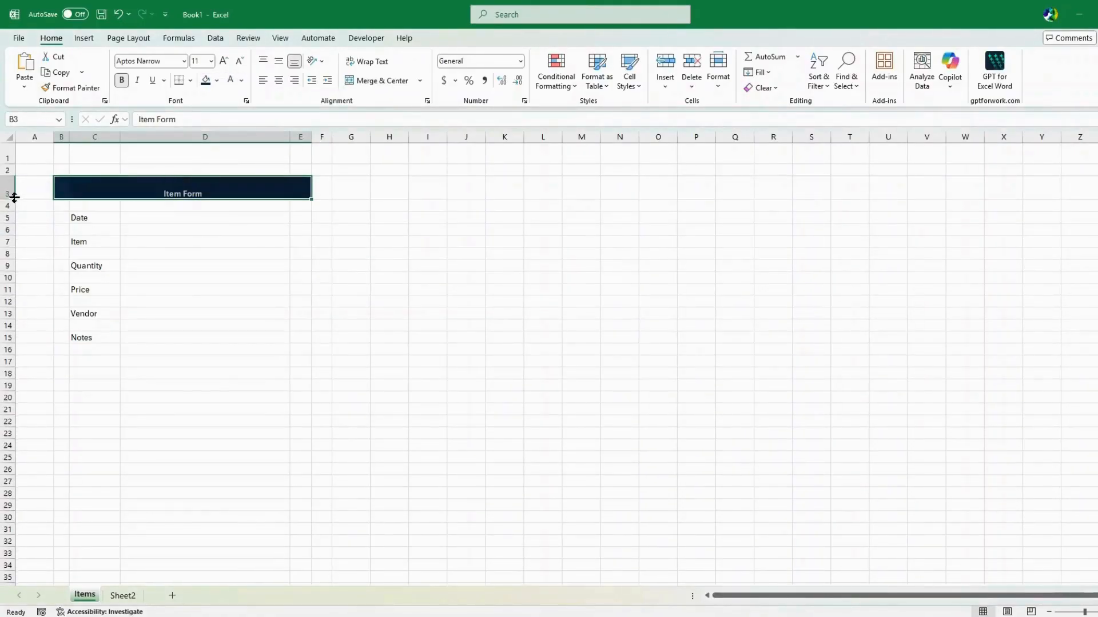
pyautogui.click(223, 64)
pyautogui.click(222, 64)
pyautogui.click(222, 64)
pyautogui.click(278, 61)
pyautogui.click(309, 289)
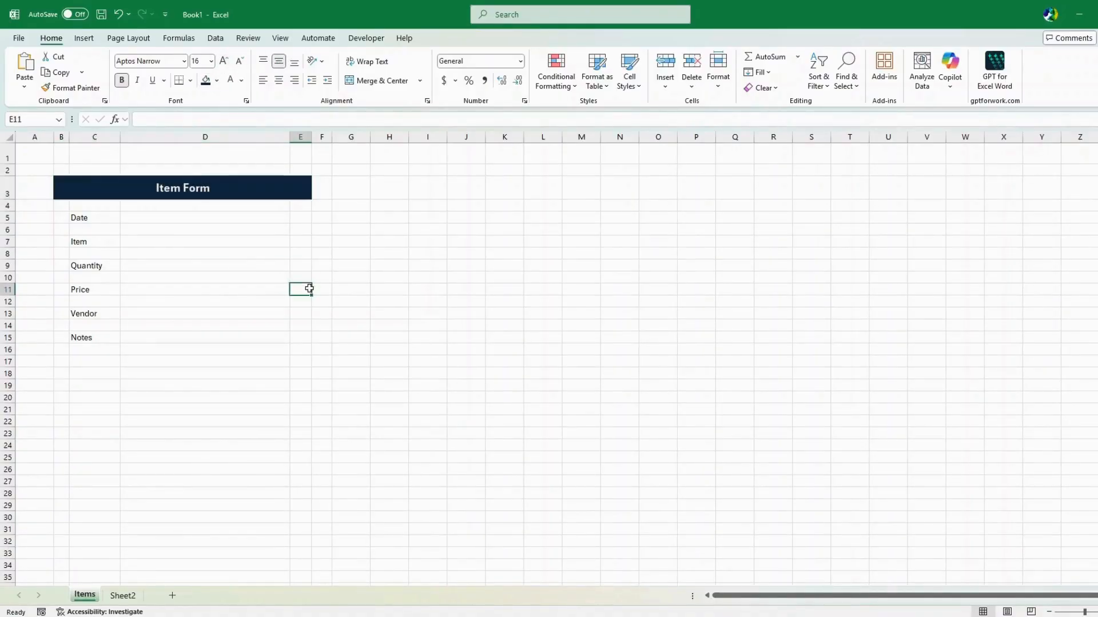
# Shade the range B4:E17 beneath the title with a gray theme fill
pyautogui.moveTo(61, 204); pyautogui.dragTo(298, 343)
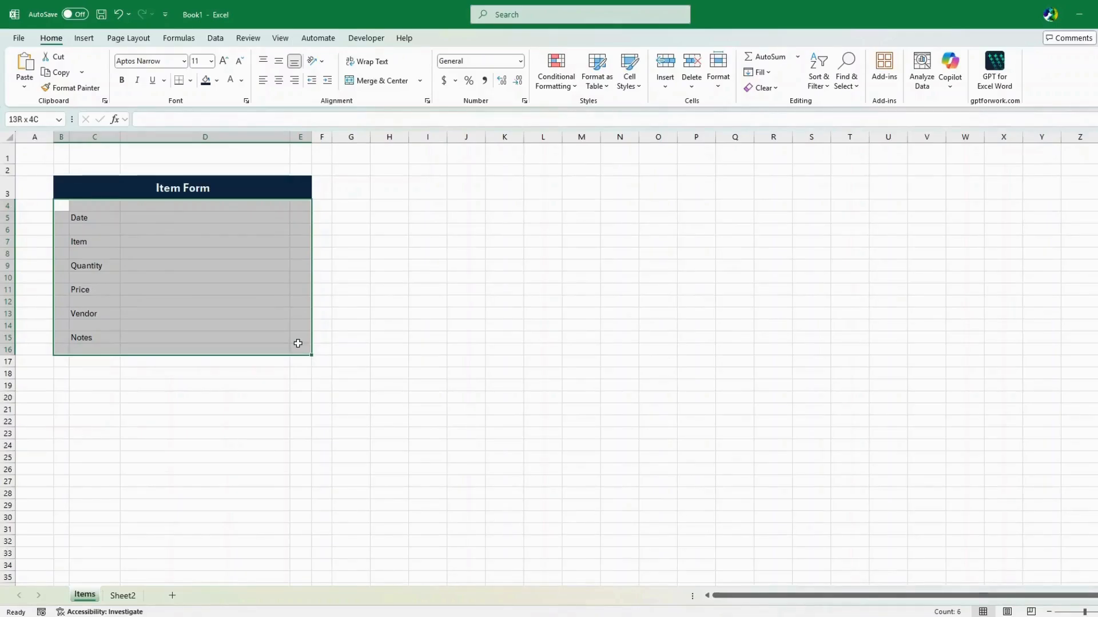
pyautogui.moveTo(297, 346); pyautogui.dragTo(295, 362)
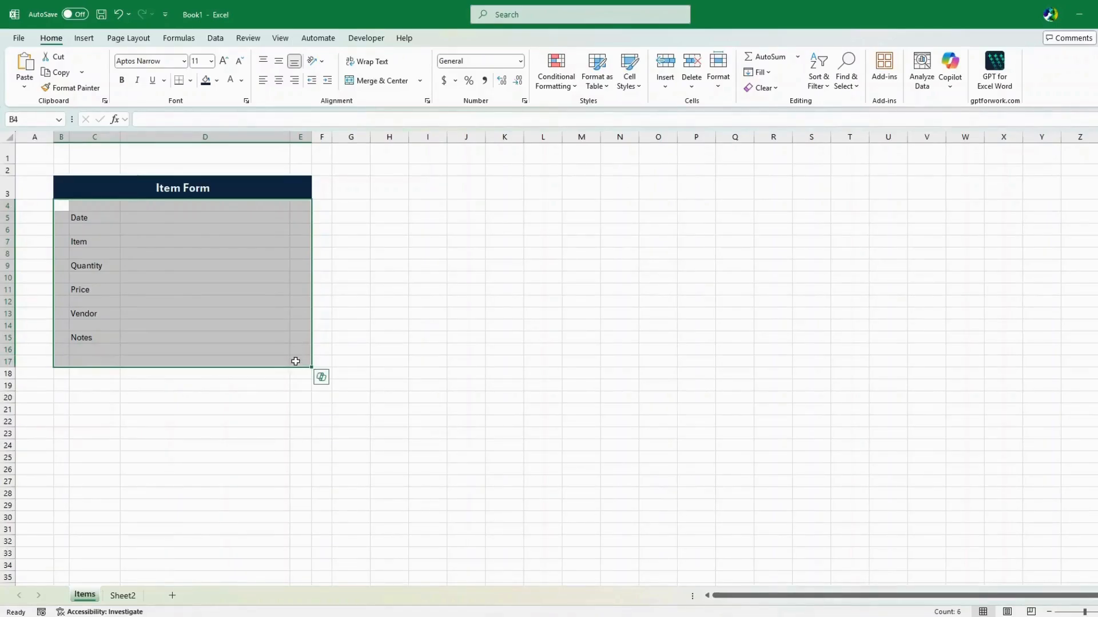
pyautogui.click(217, 81)
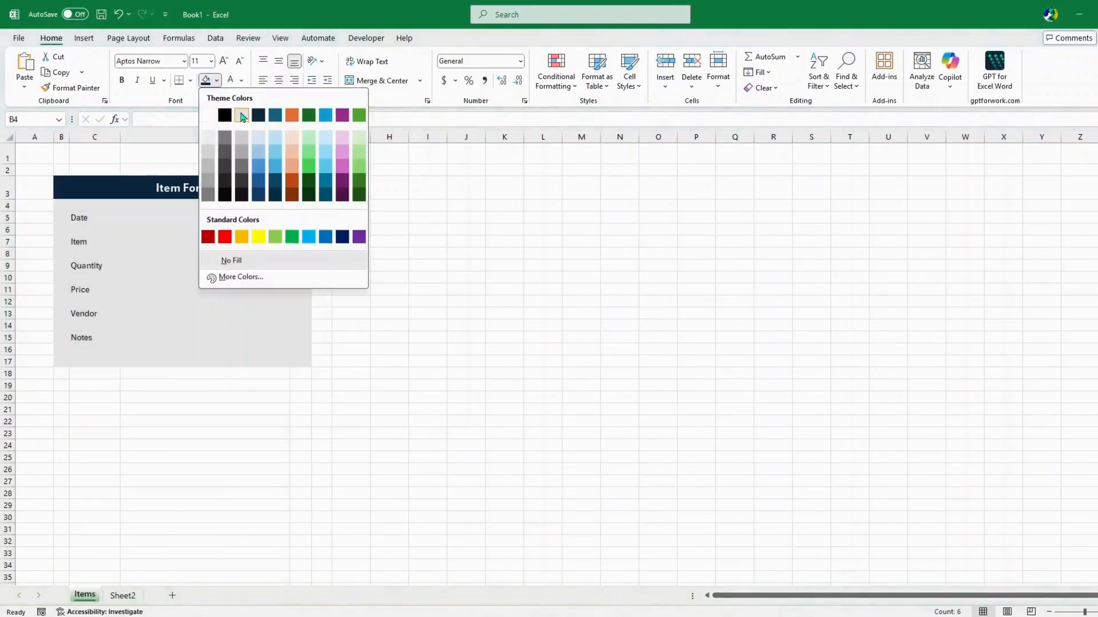
pyautogui.click(240, 141)
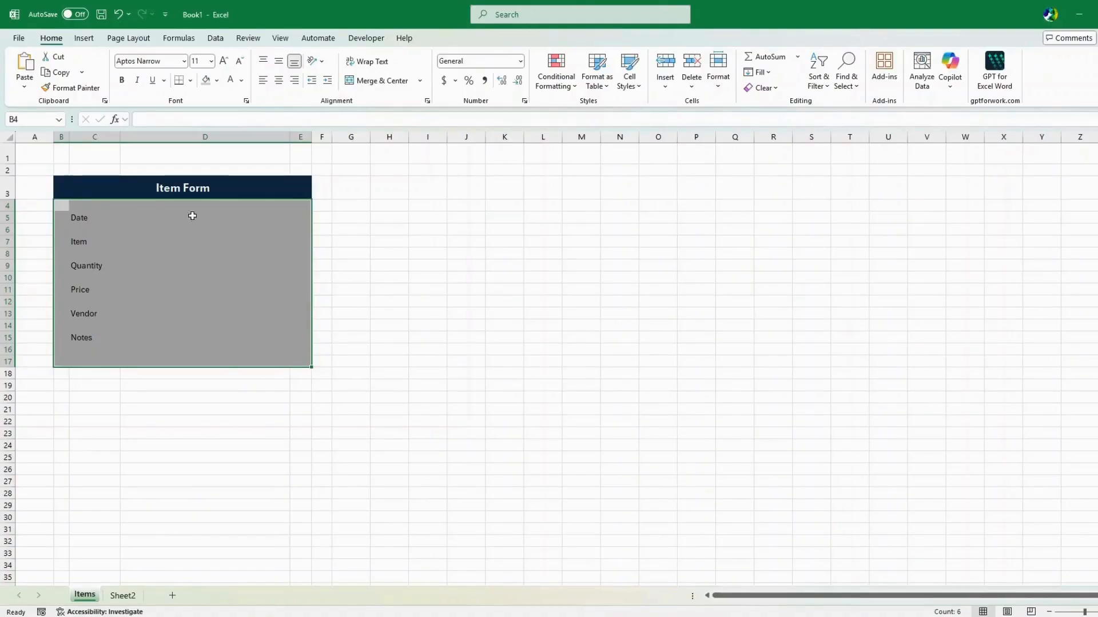
# Give the entry cells D5, D7, D9, D11, D13 and D15 a white fill
pyautogui.click(443, 217)
pyautogui.click(183, 217)
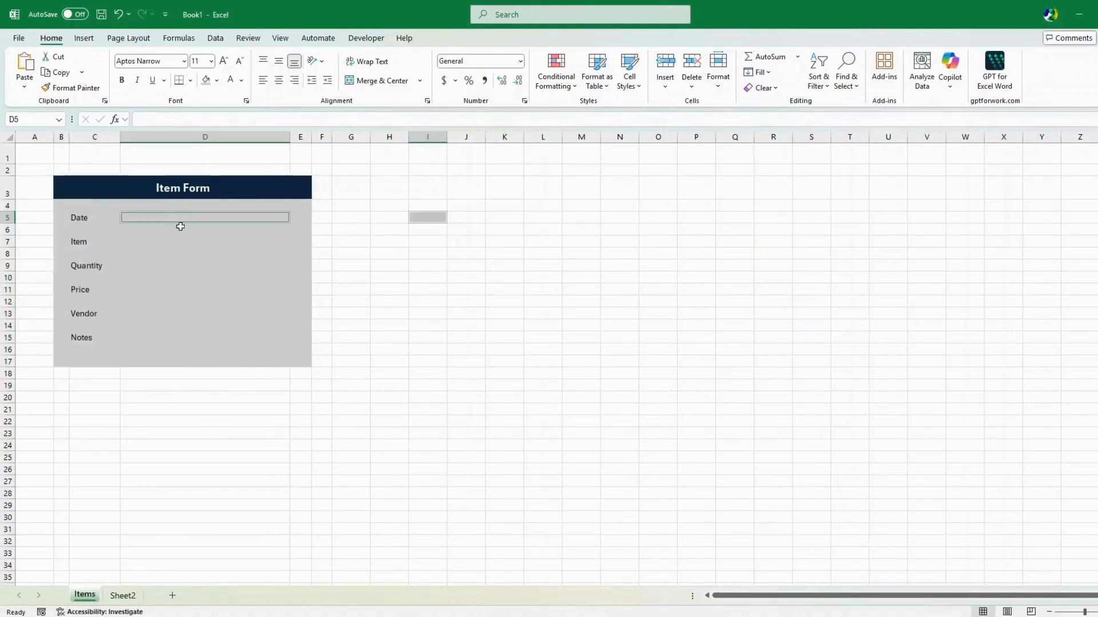
pyautogui.click(169, 244)
pyautogui.click(169, 266)
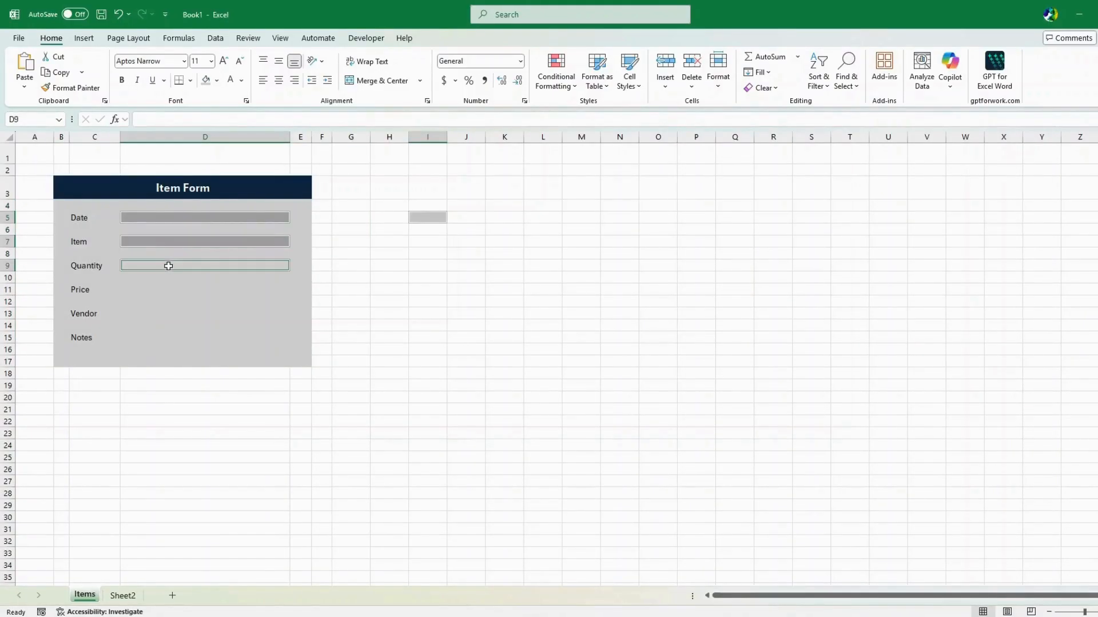
pyautogui.click(166, 291)
pyautogui.click(167, 314)
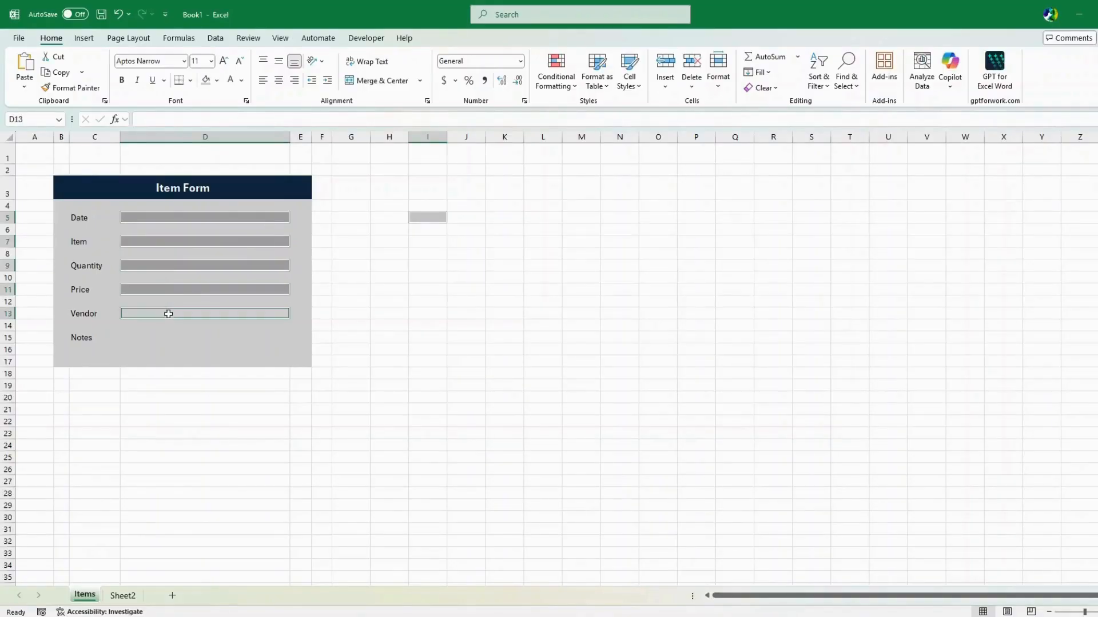
pyautogui.click(166, 339)
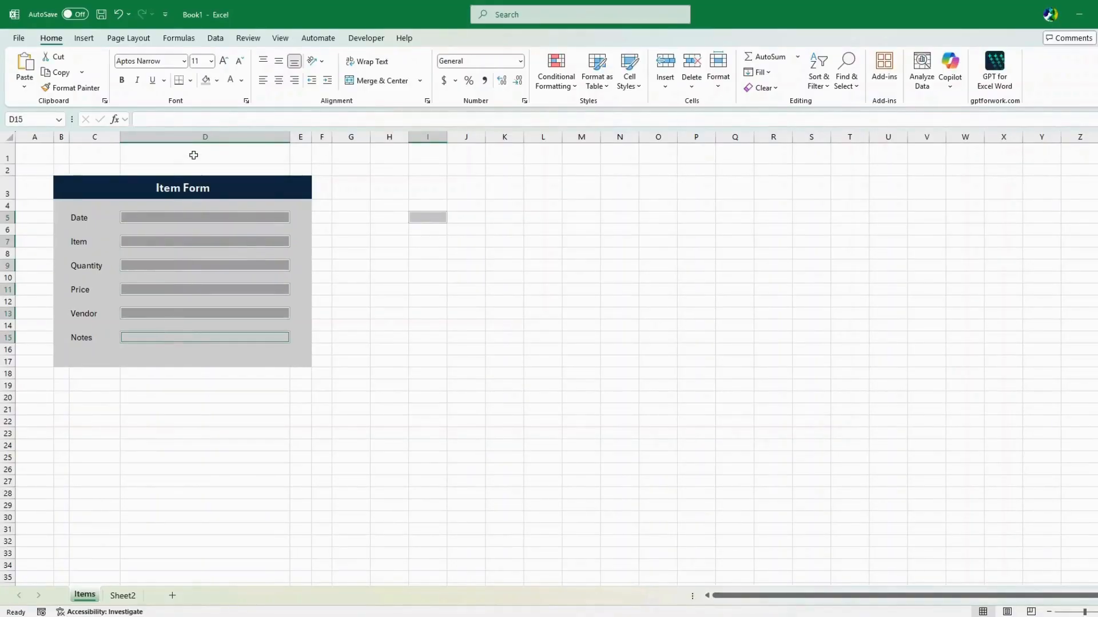
pyautogui.click(217, 80)
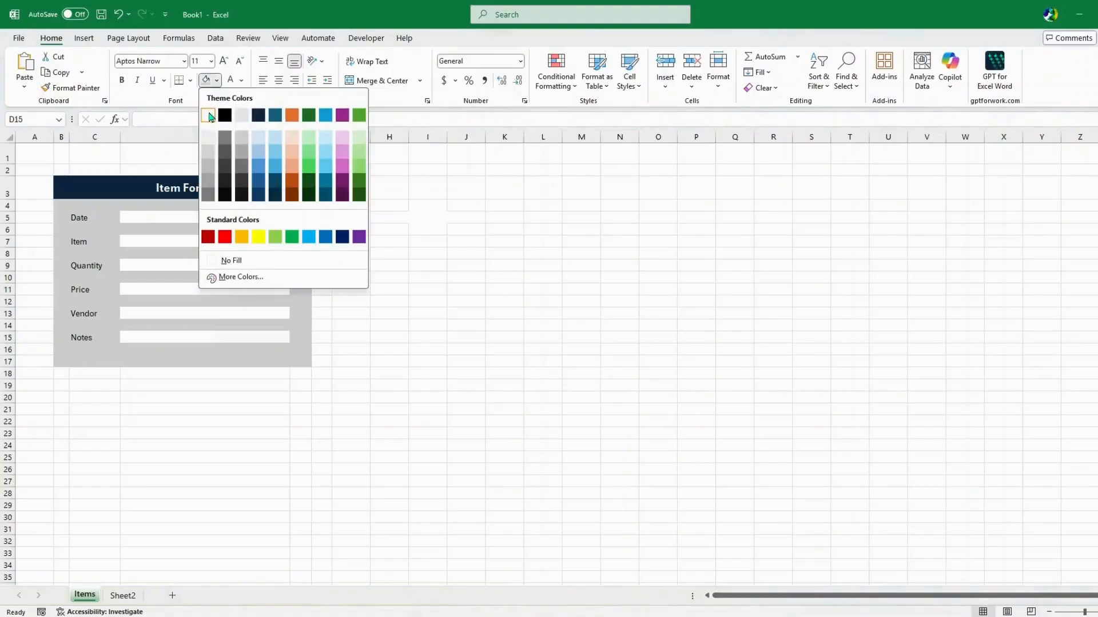
pyautogui.click(211, 118)
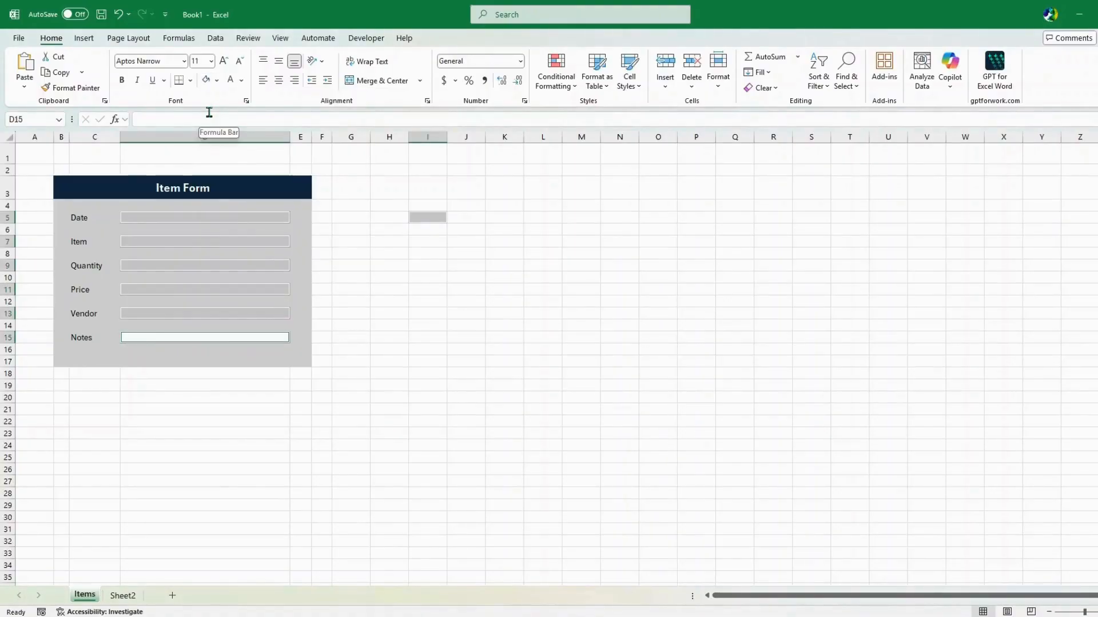
# Add a thin blue bottom border to the six white entry cells via More Borders
pyautogui.click(190, 80)
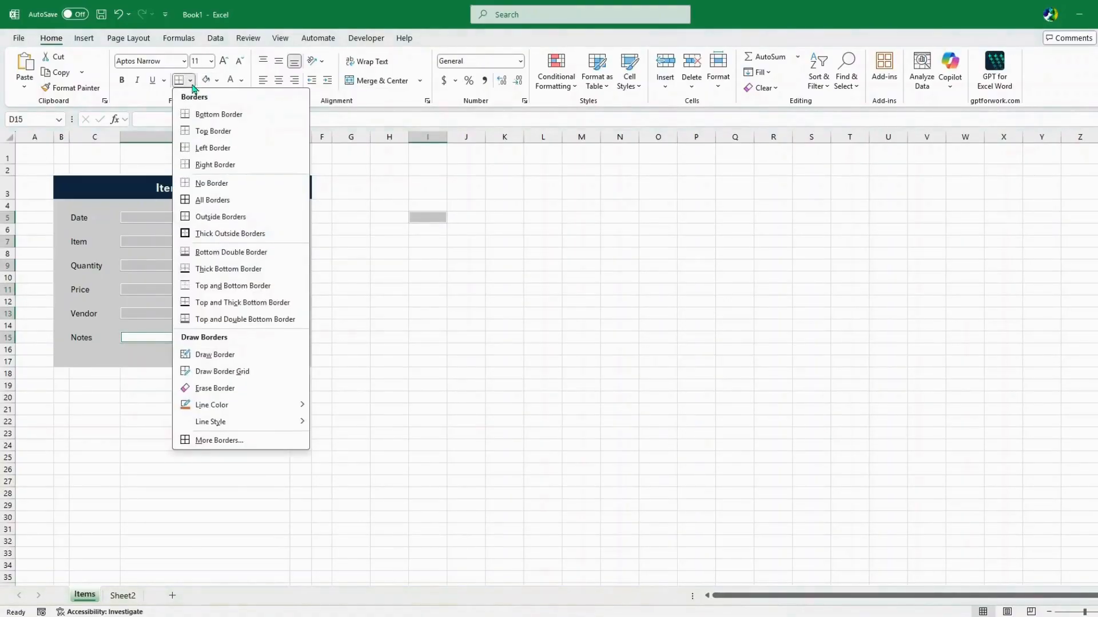
pyautogui.click(217, 440)
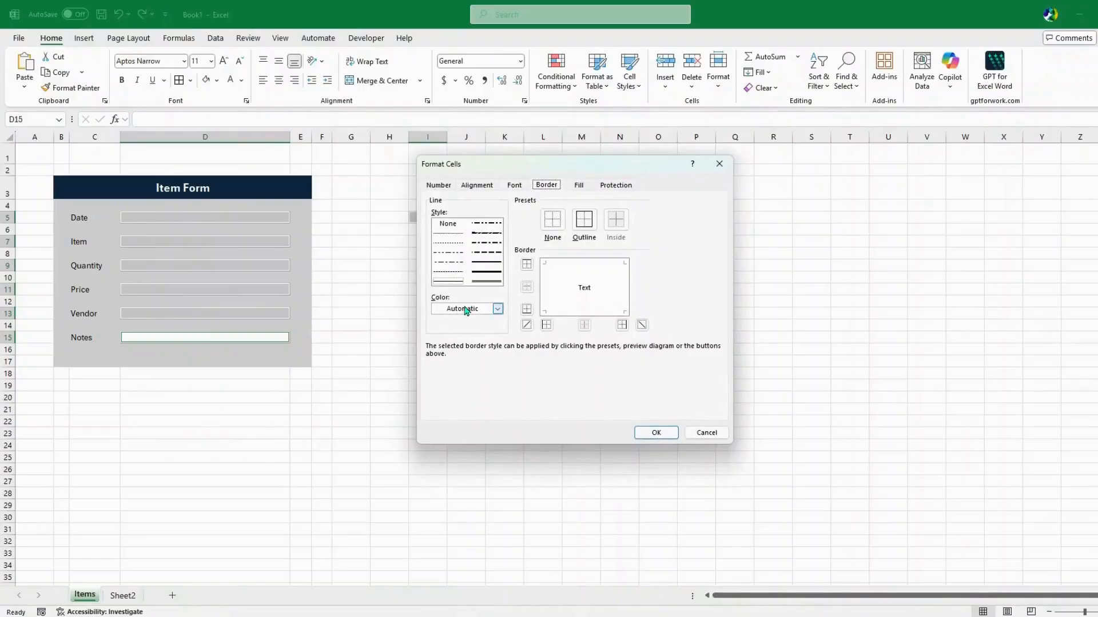
pyautogui.click(468, 309)
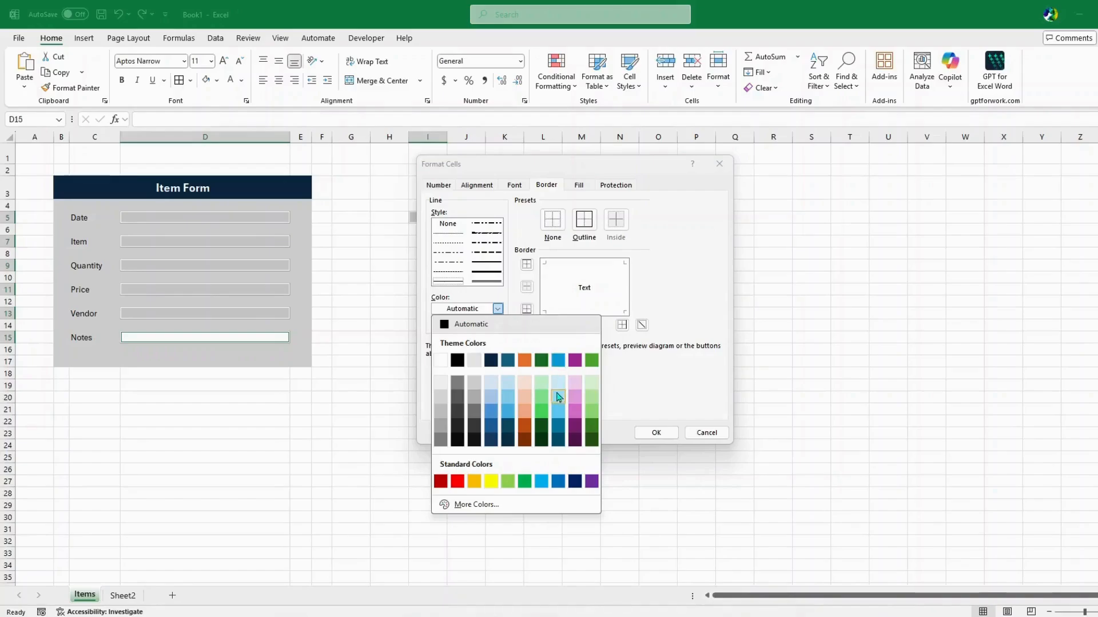
pyautogui.click(494, 414)
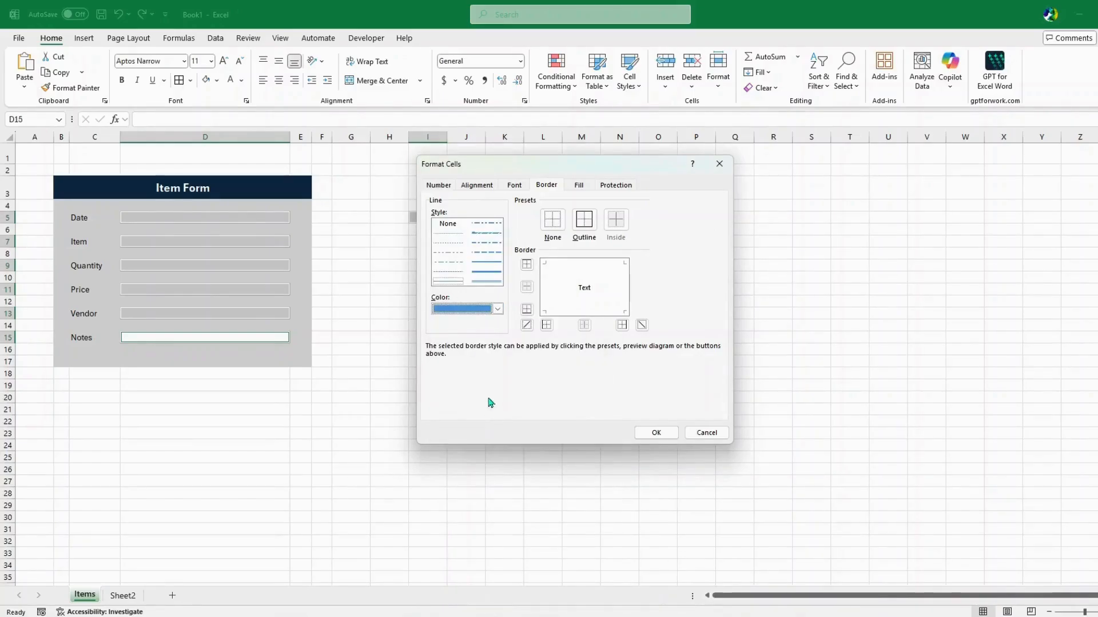
pyautogui.click(485, 263)
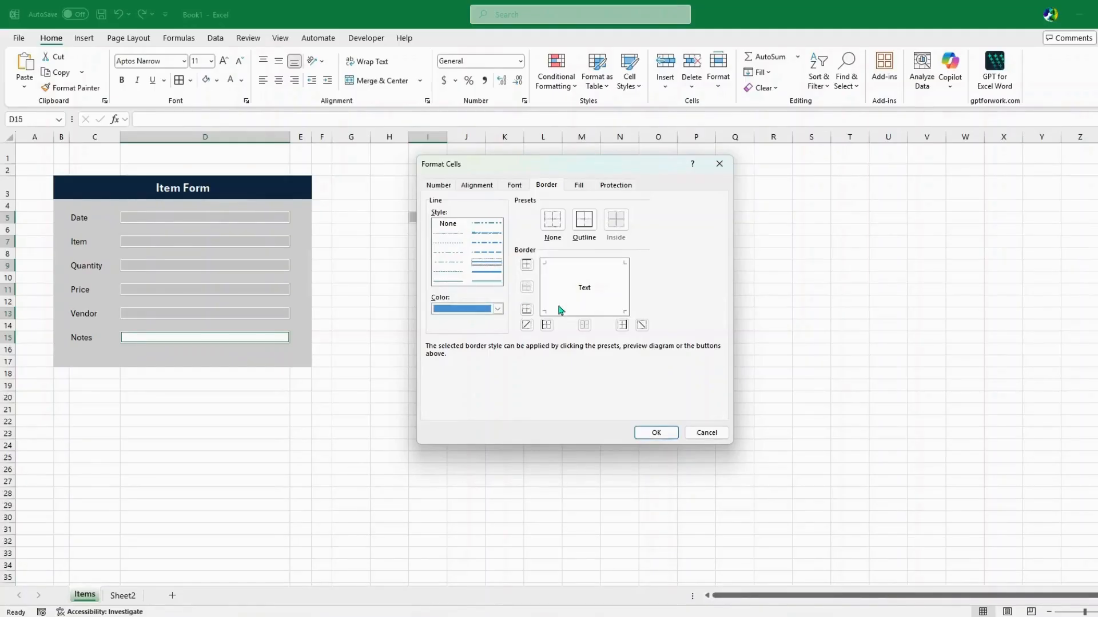
pyautogui.click(585, 313)
pyautogui.click(656, 434)
pyautogui.click(412, 349)
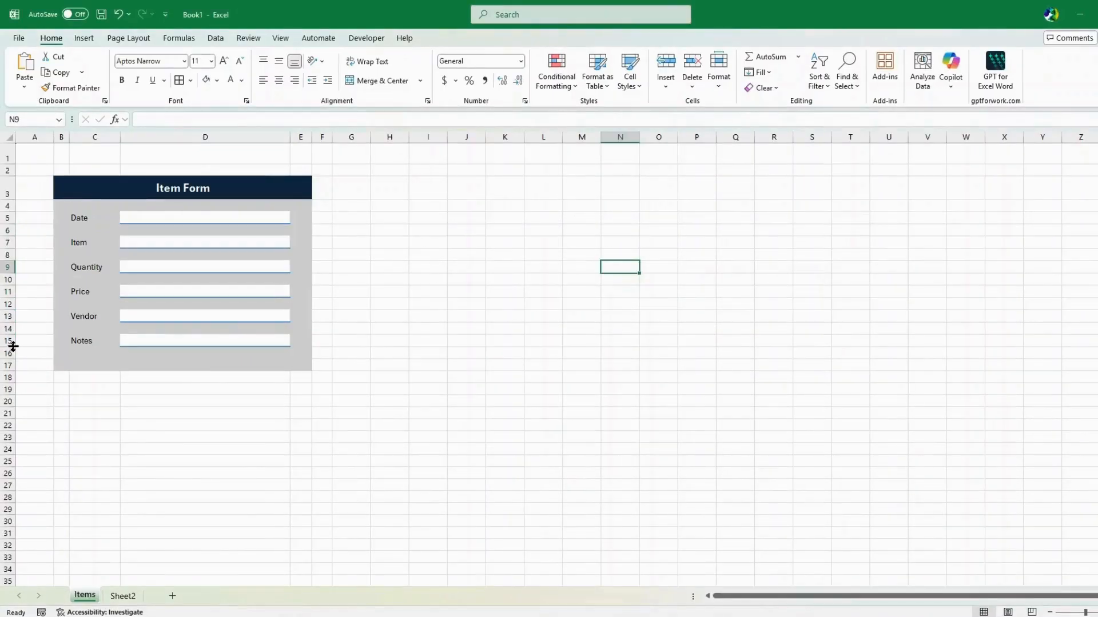
# Make the Notes row much taller and vertically centre the Notes label in C15
pyautogui.moveTo(12, 346); pyautogui.dragTo(18, 405)
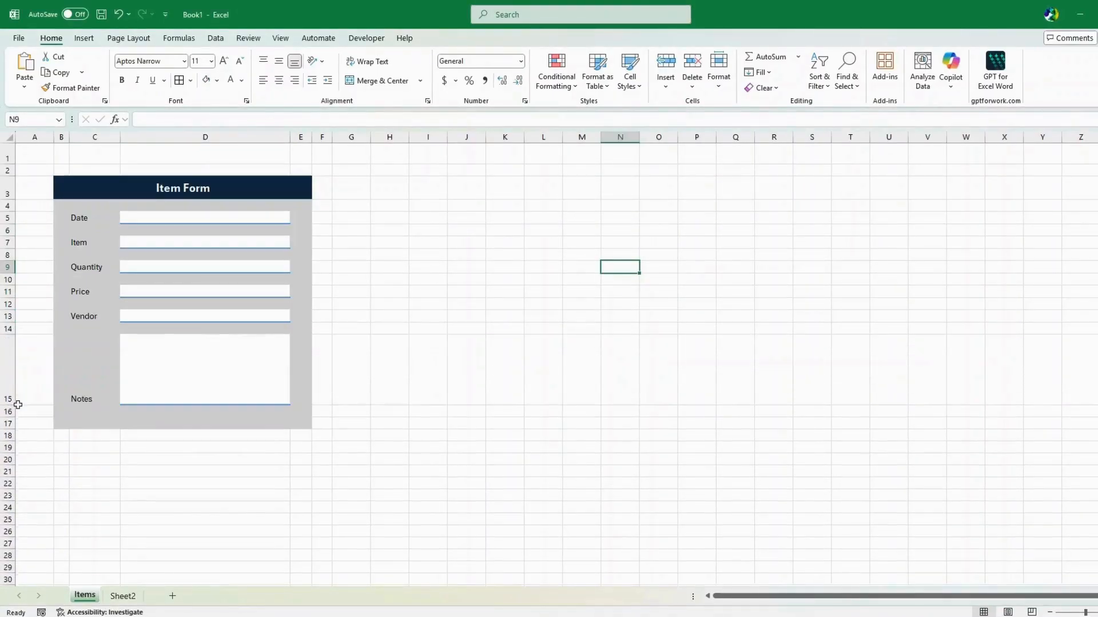
pyautogui.click(420, 290)
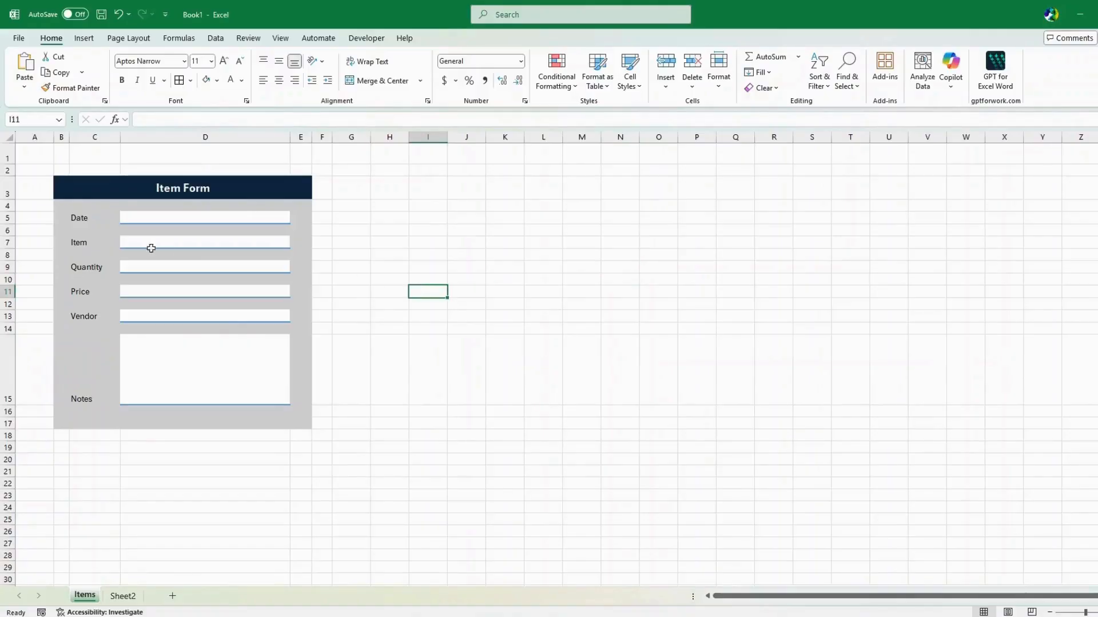
pyautogui.moveTo(99, 220); pyautogui.dragTo(83, 397)
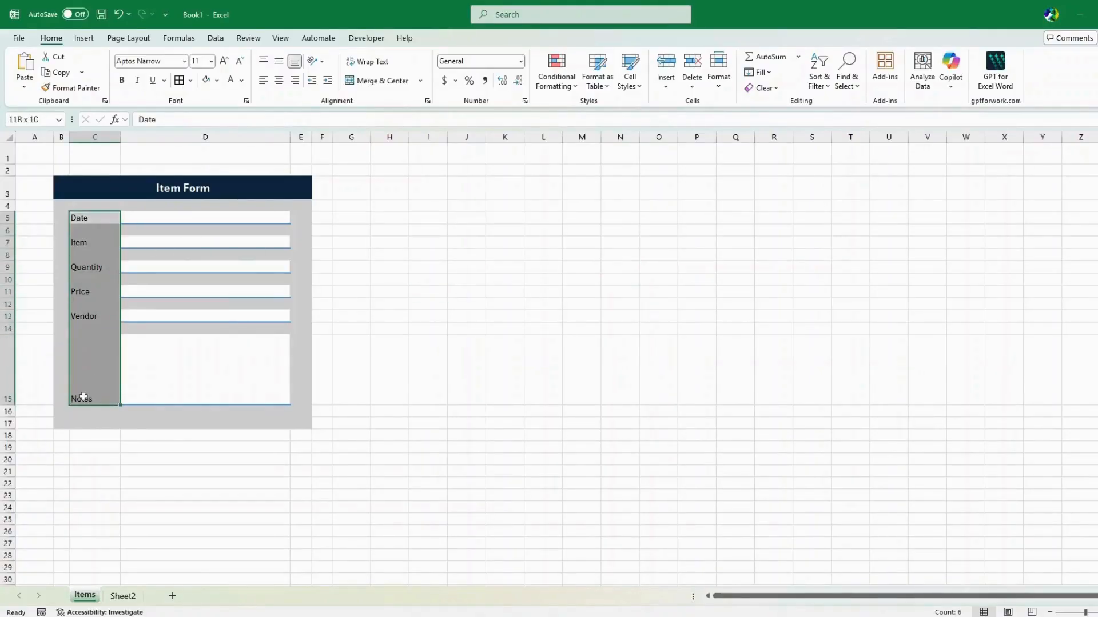
pyautogui.click(83, 397)
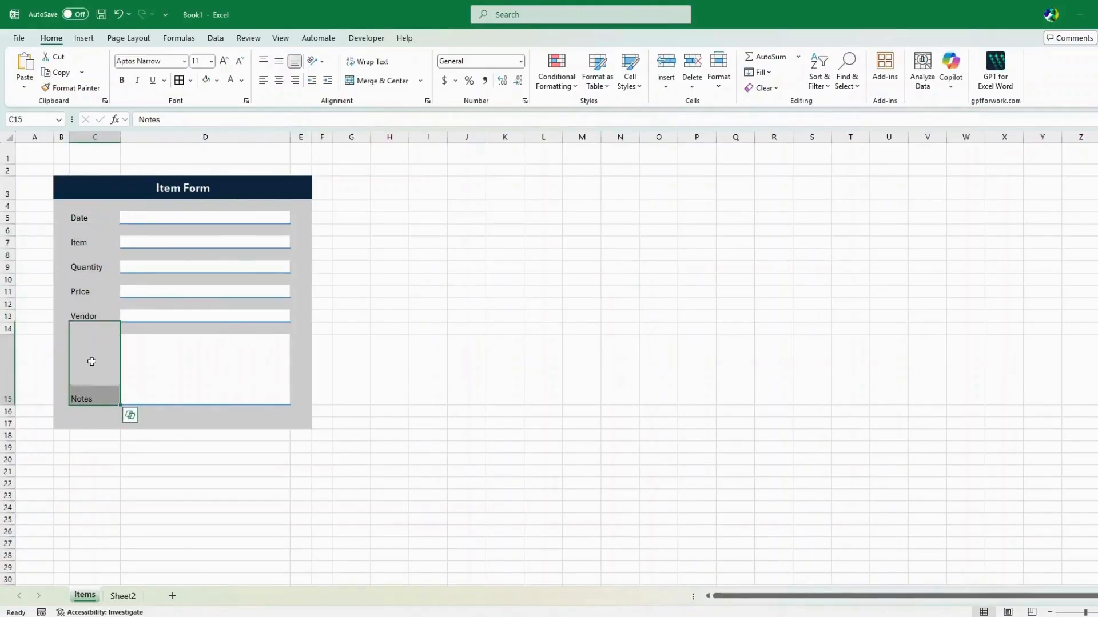
pyautogui.click(277, 68)
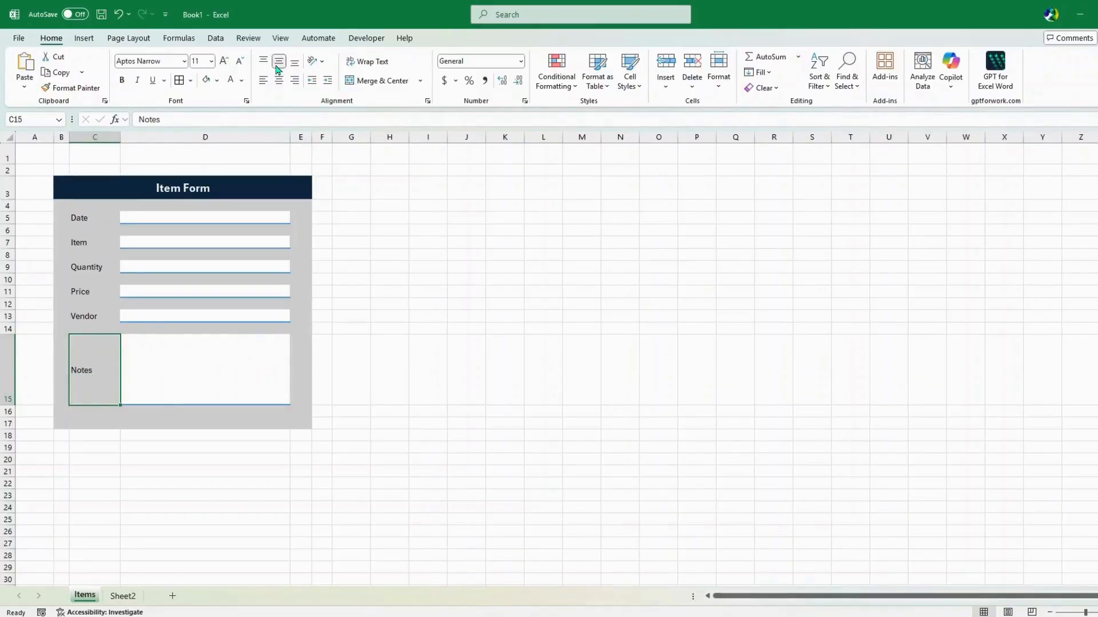
# Increase the Date through Notes labels to 12 pt
pyautogui.moveTo(95, 225); pyautogui.dragTo(81, 362)
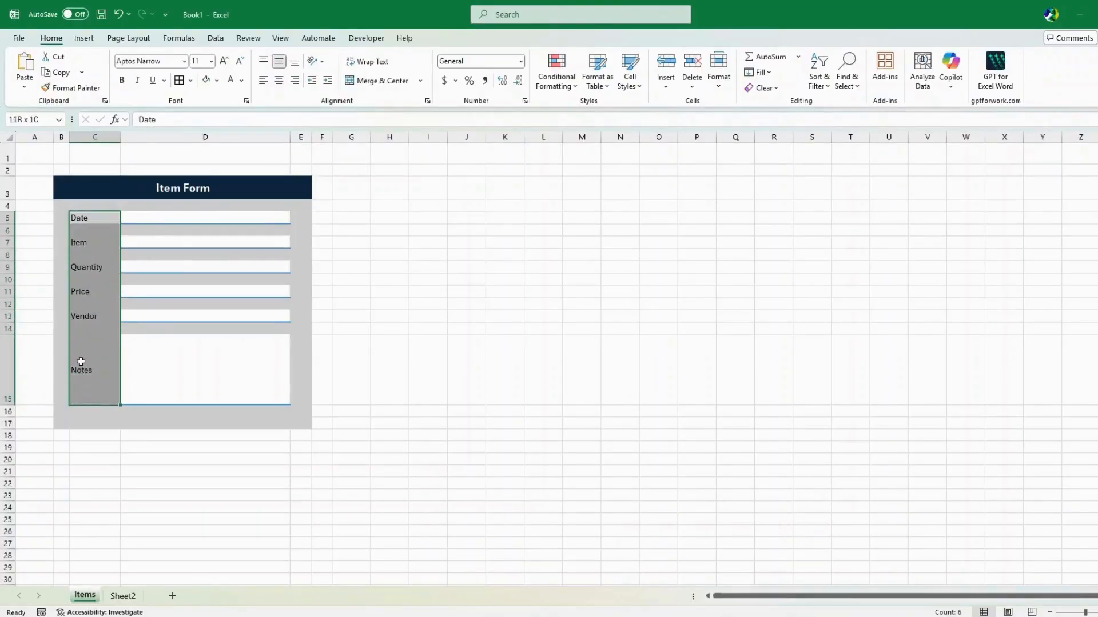
pyautogui.click(223, 65)
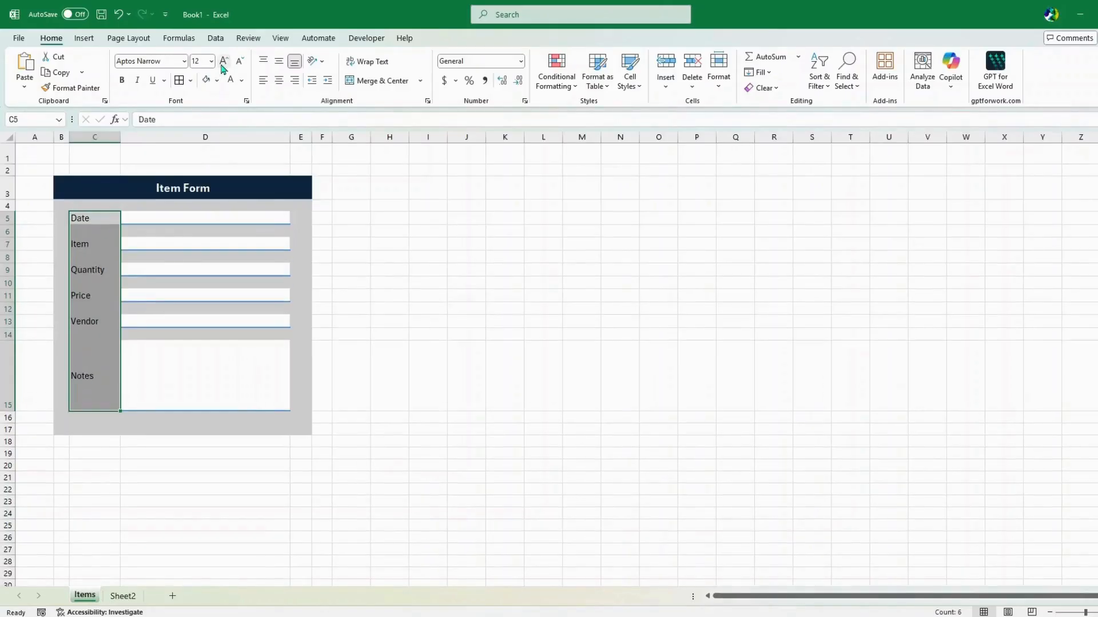
pyautogui.click(539, 232)
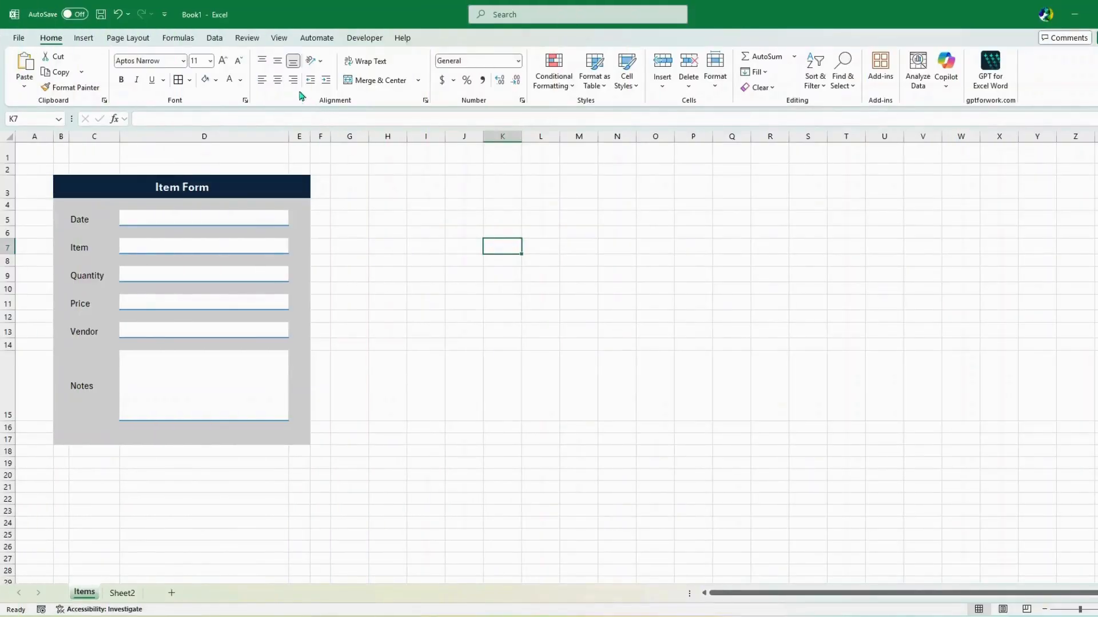
# Hide the sheet gridlines, then bring up the Insert Shapes gallery
pyautogui.click(280, 38)
pyautogui.click(344, 74)
pyautogui.click(441, 257)
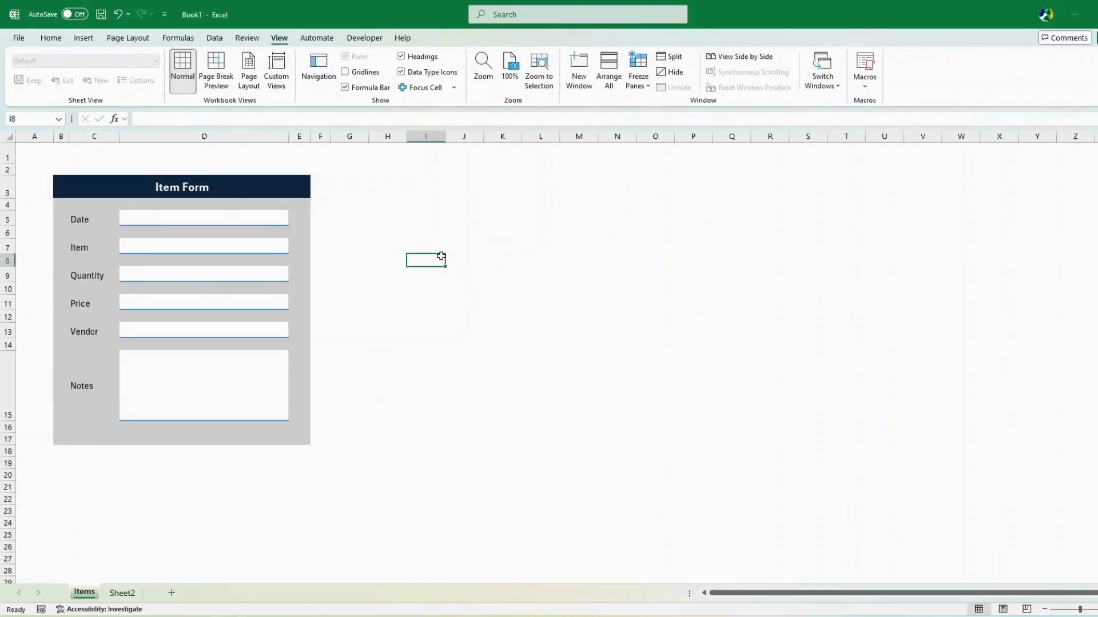
pyautogui.click(84, 39)
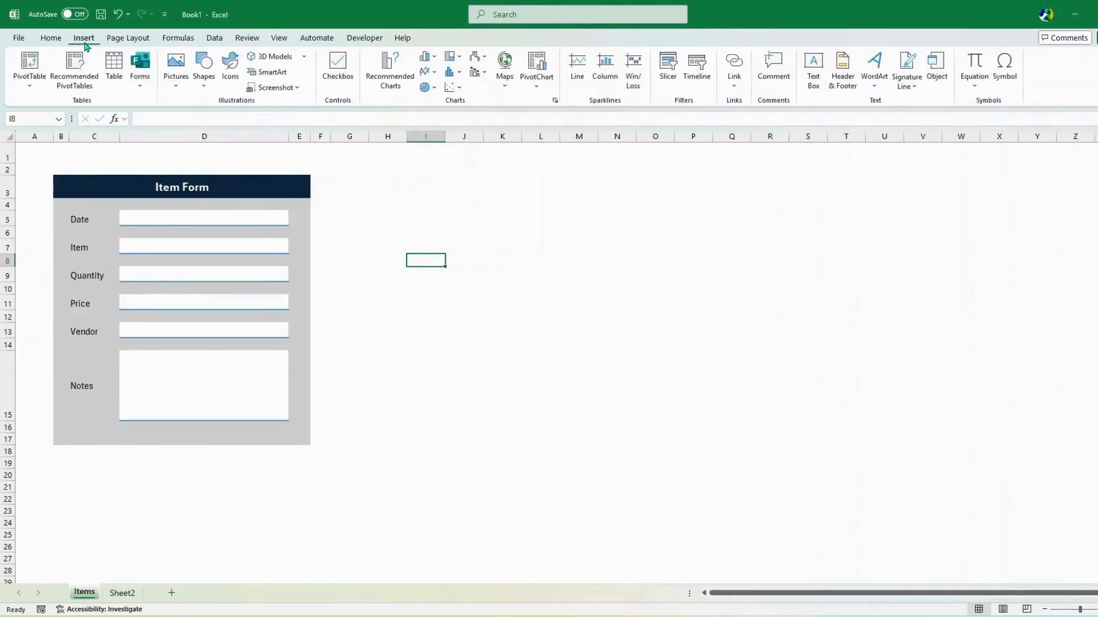
pyautogui.click(203, 90)
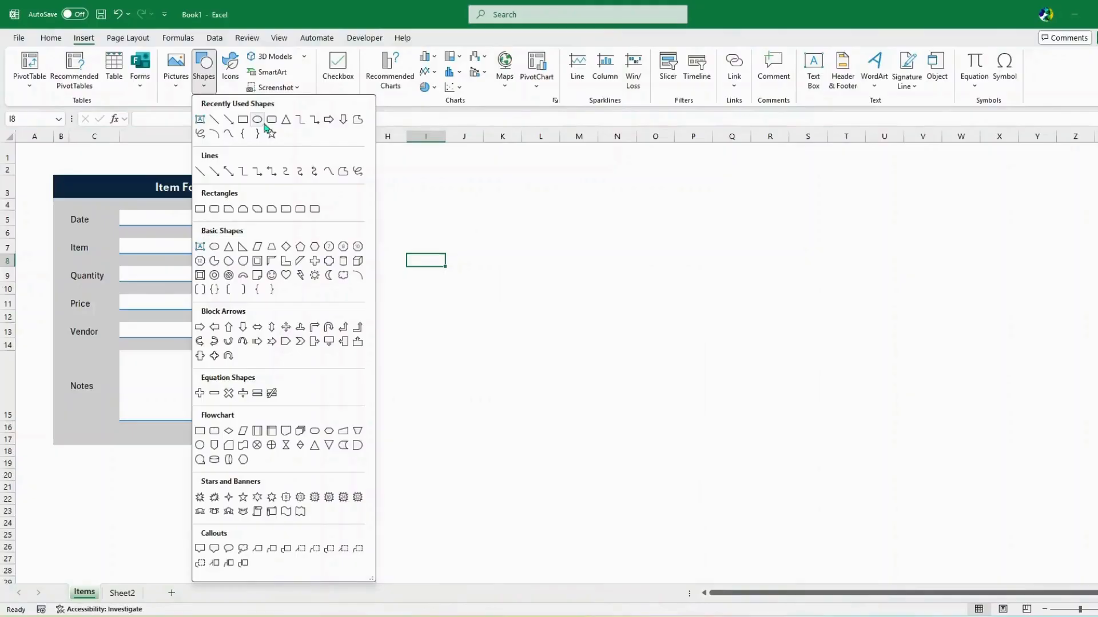
# Draw a rounded rectangle from the form's top-left corner to below the Notes box
pyautogui.click(272, 119)
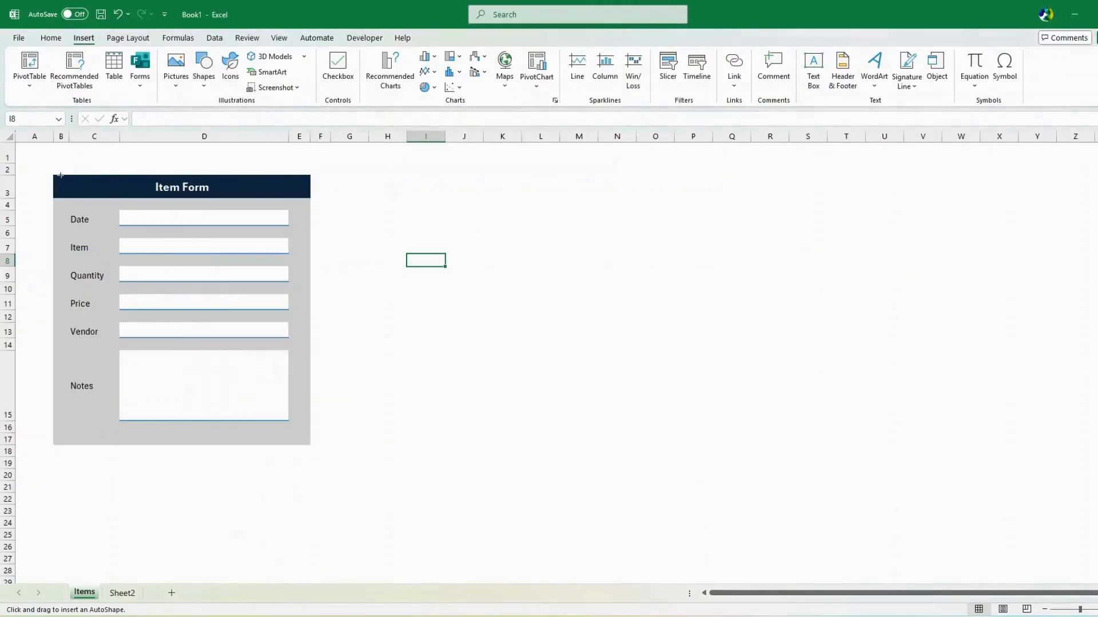
pyautogui.moveTo(53, 174)
pyautogui.mouseDown()
pyautogui.moveTo(282, 204)
pyautogui.moveTo(308, 218)
pyautogui.moveTo(312, 450)
pyautogui.mouseUp()
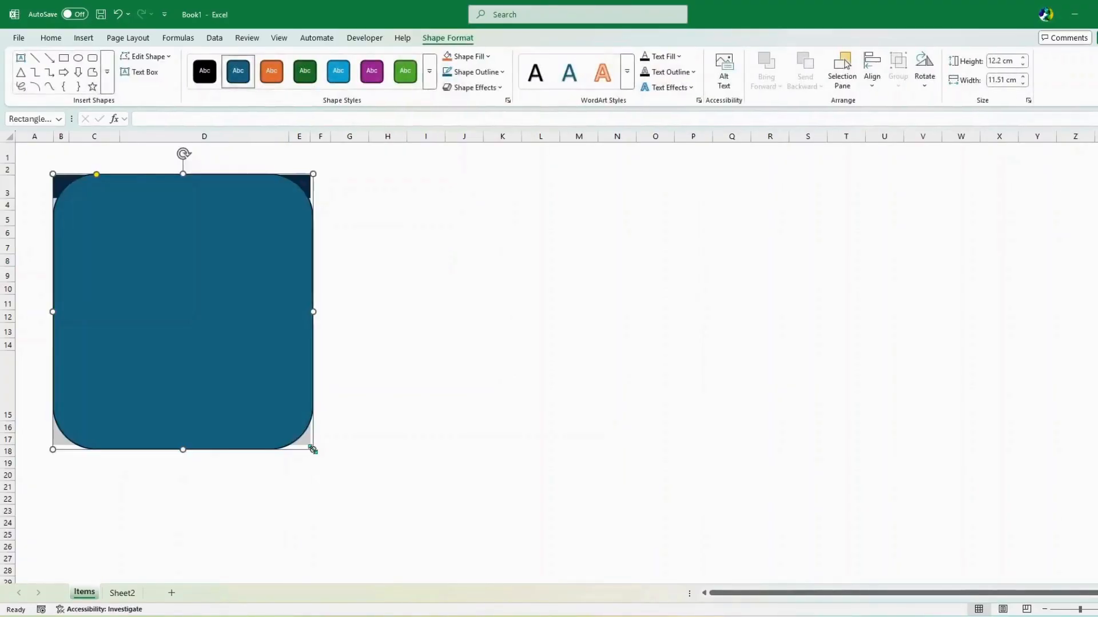
pyautogui.click(479, 57)
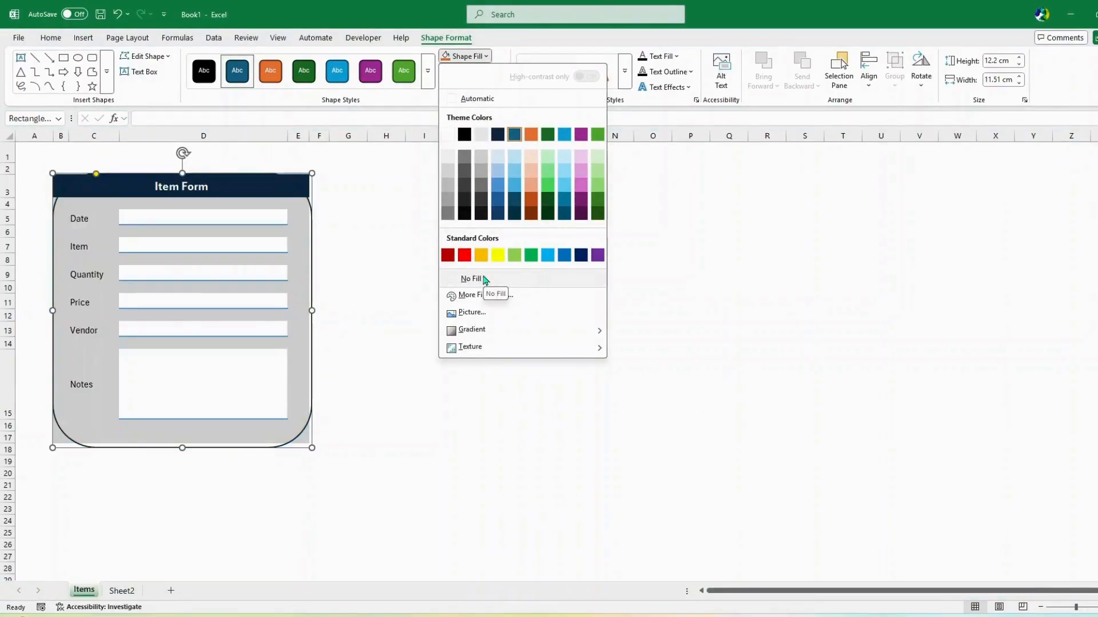
# Give the frame no fill, a 4½ pt light grey outline and an Outer Offset Bottom shadow
pyautogui.click(484, 279)
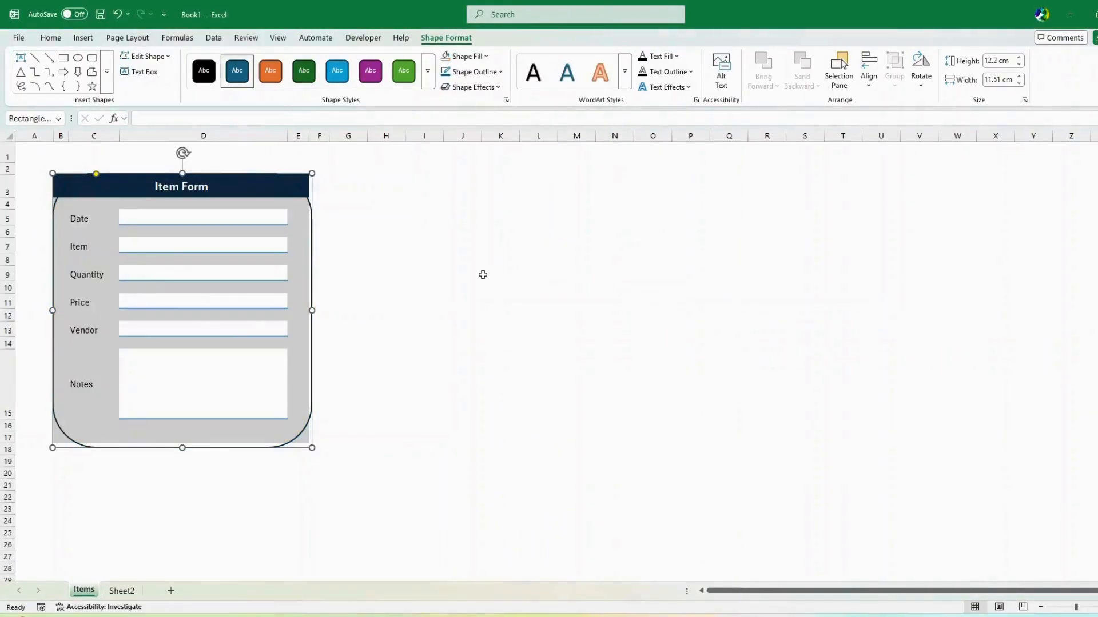
pyautogui.click(478, 73)
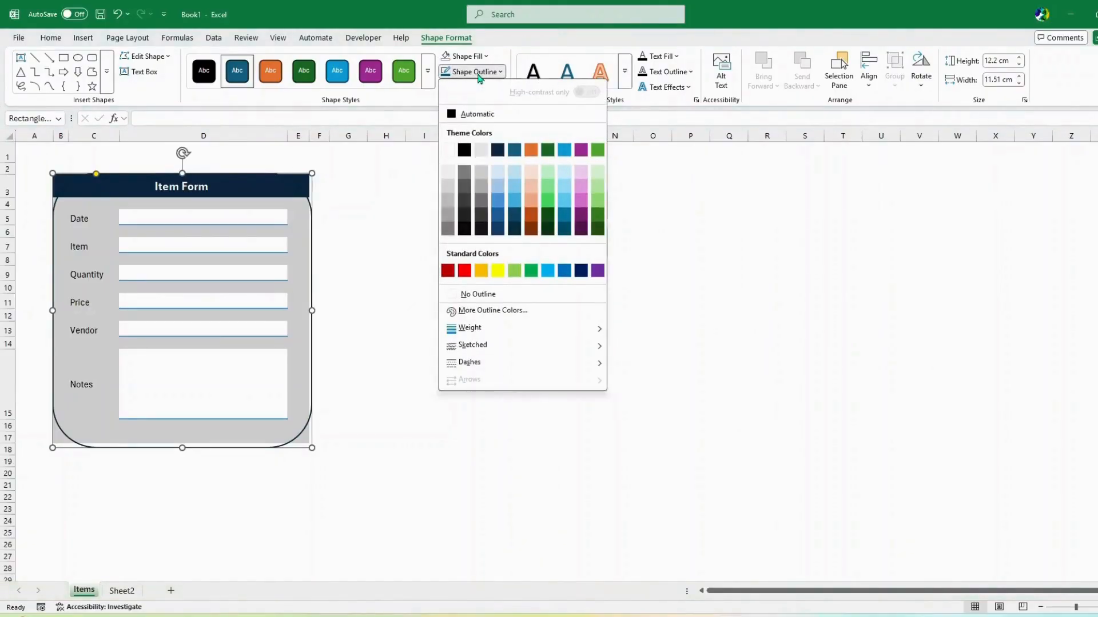
pyautogui.moveTo(484, 328)
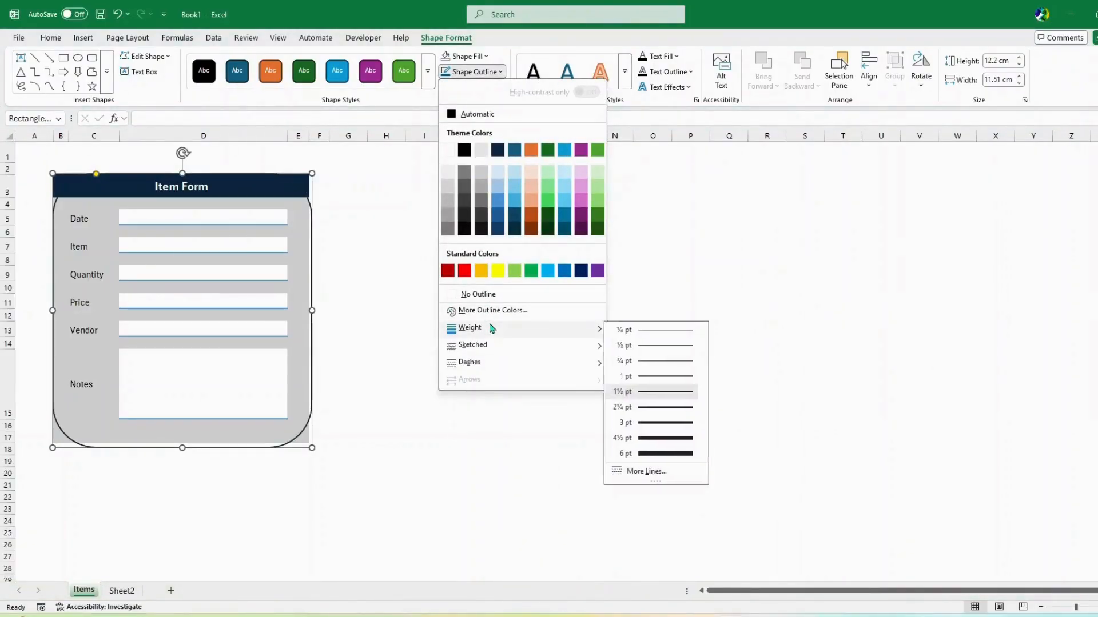
pyautogui.click(661, 438)
pyautogui.click(489, 74)
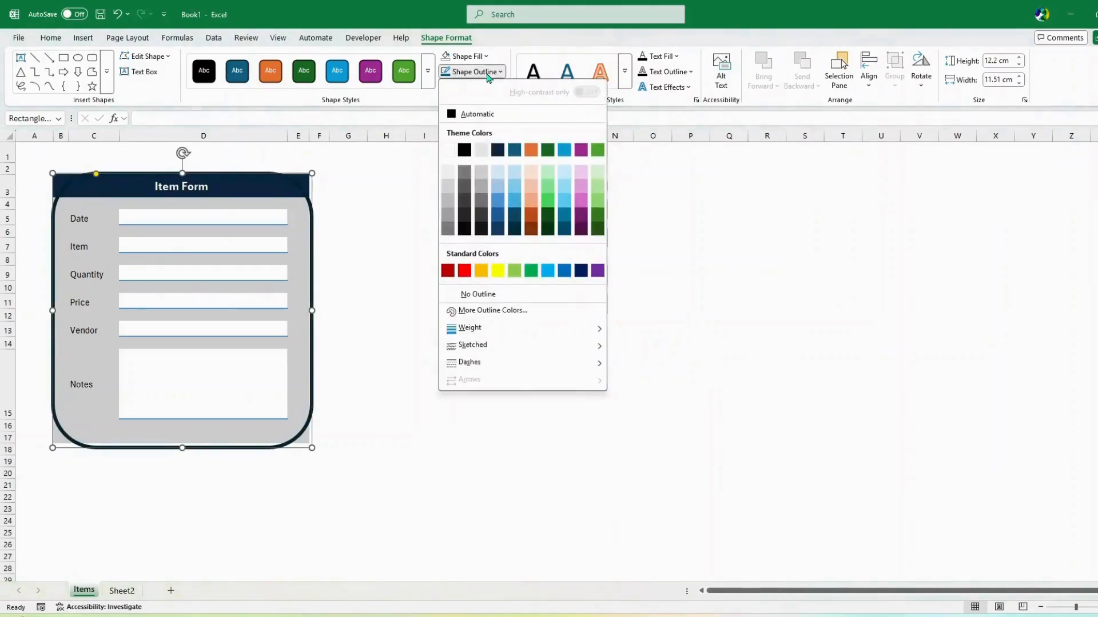
pyautogui.click(483, 173)
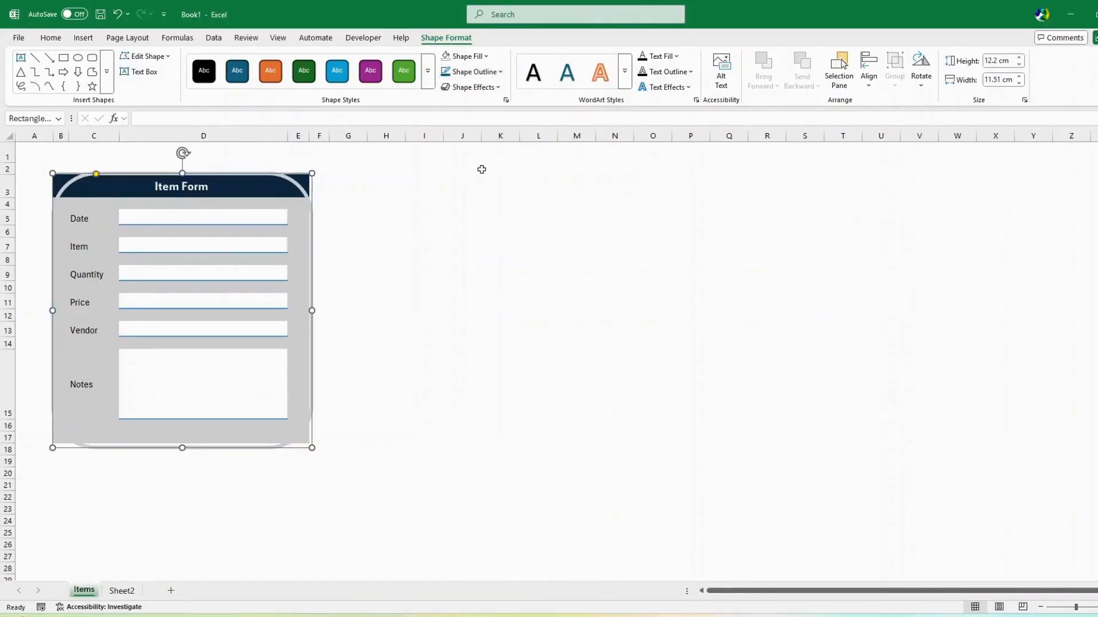
pyautogui.click(468, 87)
pyautogui.moveTo(473, 136)
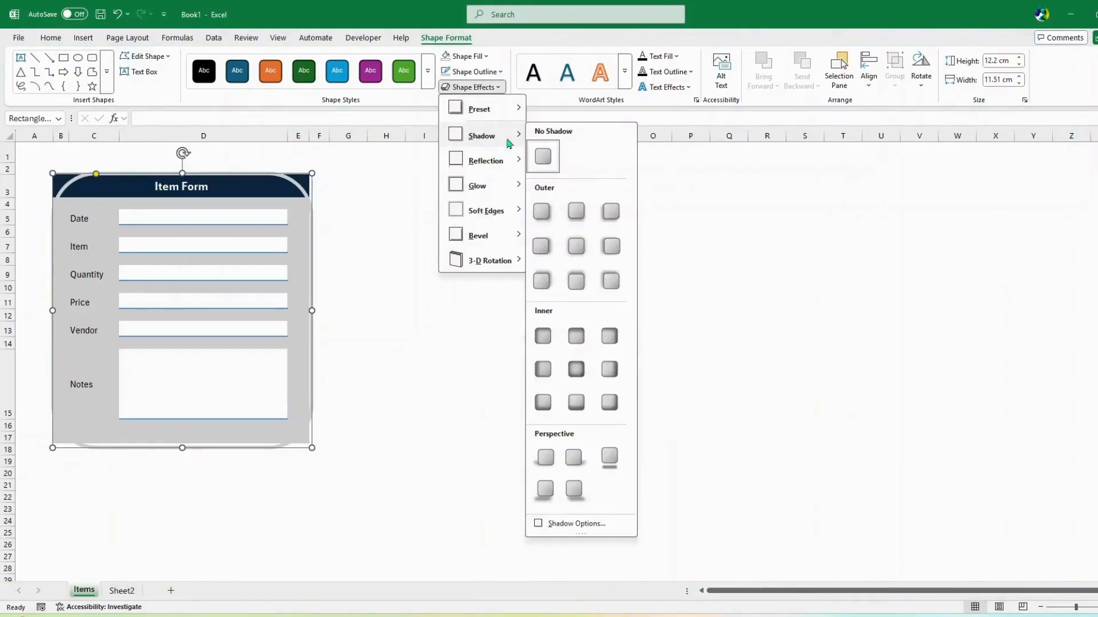
pyautogui.click(571, 217)
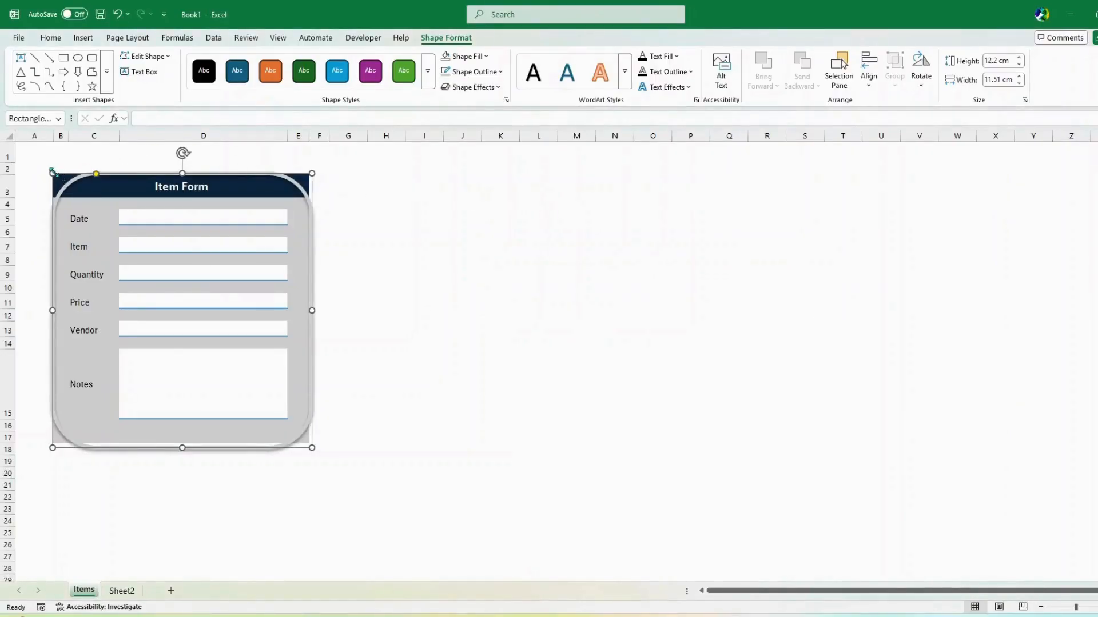
# Reduce the frame's corner rounding and shorten it to the panel's bottom
pyautogui.moveTo(98, 176); pyautogui.dragTo(56, 176)
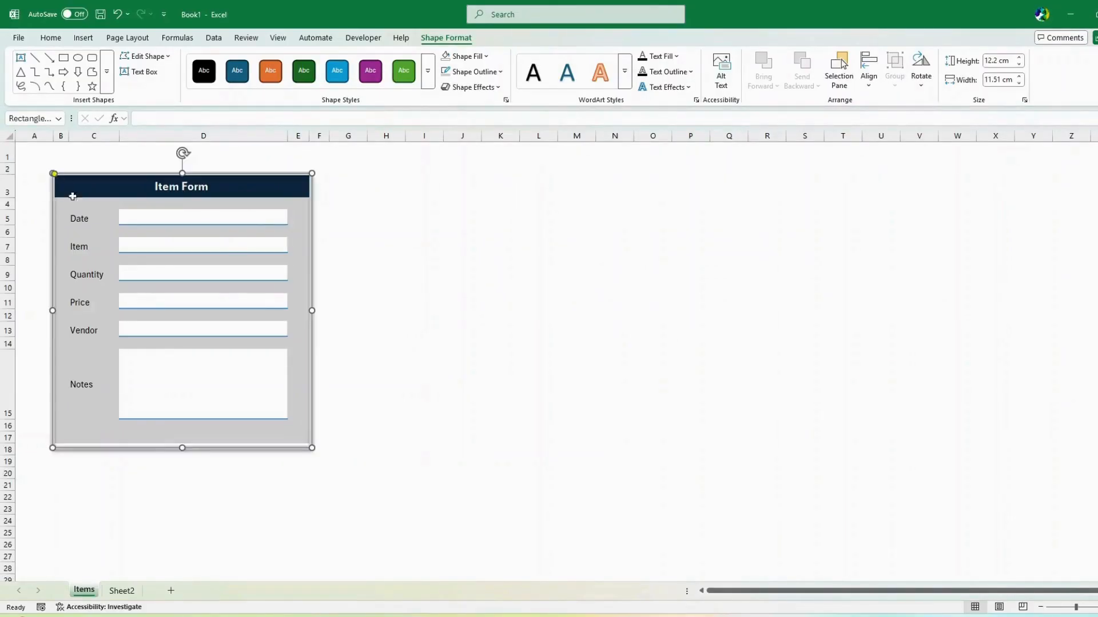
pyautogui.click(181, 442)
pyautogui.click(181, 441)
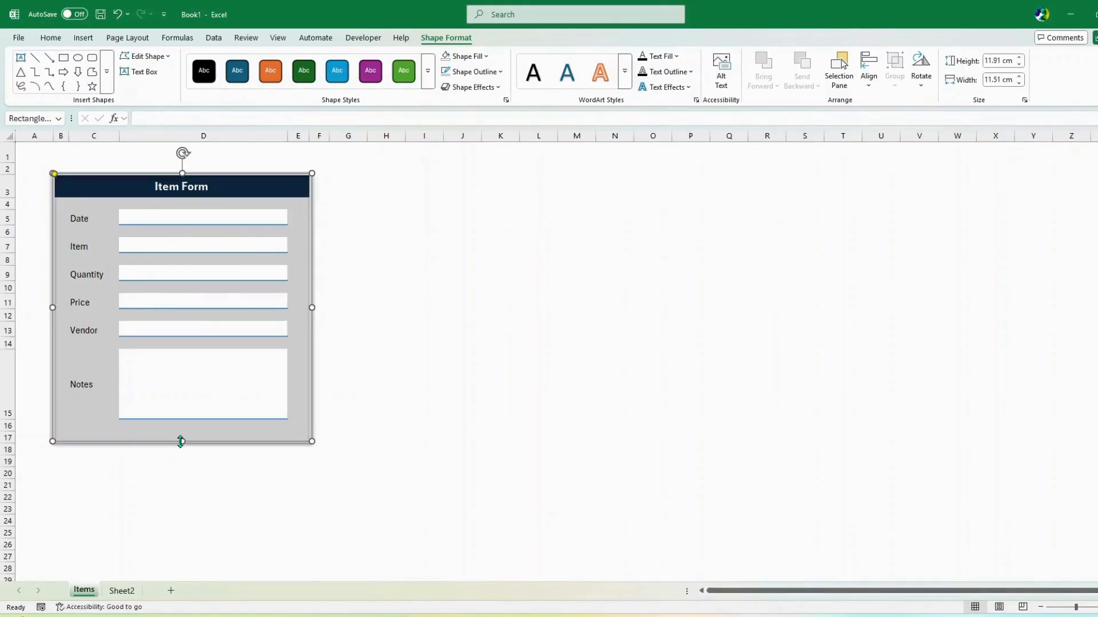
pyautogui.click(457, 290)
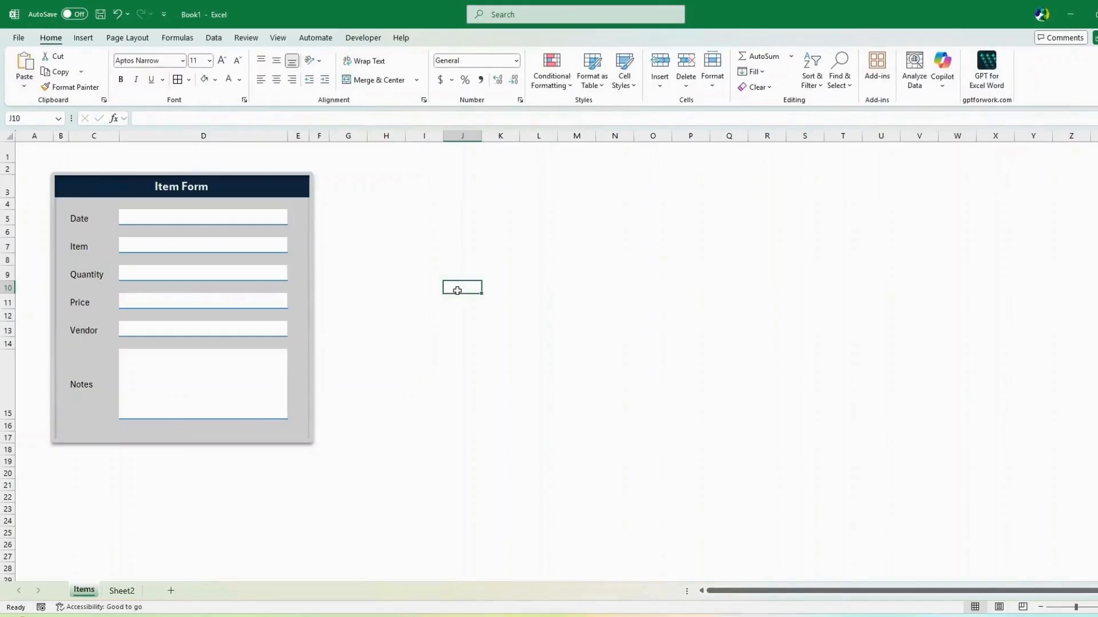
# Adjust the frame's left and right edges to hug the panel at 11.4 cm wide
pyautogui.click(61, 176)
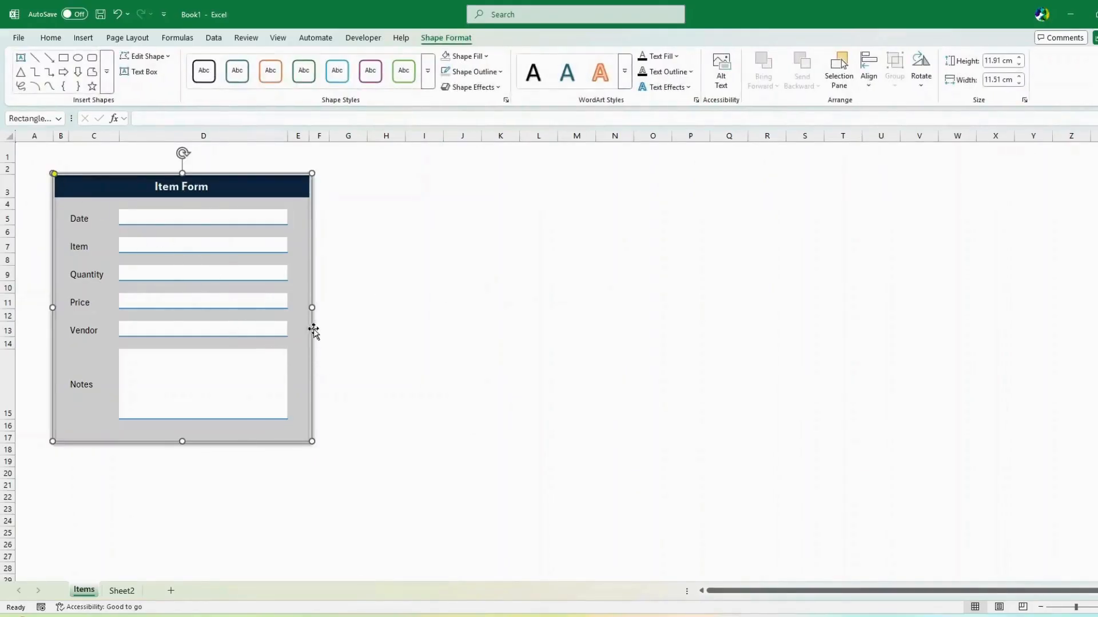
pyautogui.moveTo(310, 308); pyautogui.dragTo(308, 309)
pyautogui.moveTo(52, 307); pyautogui.dragTo(54, 307)
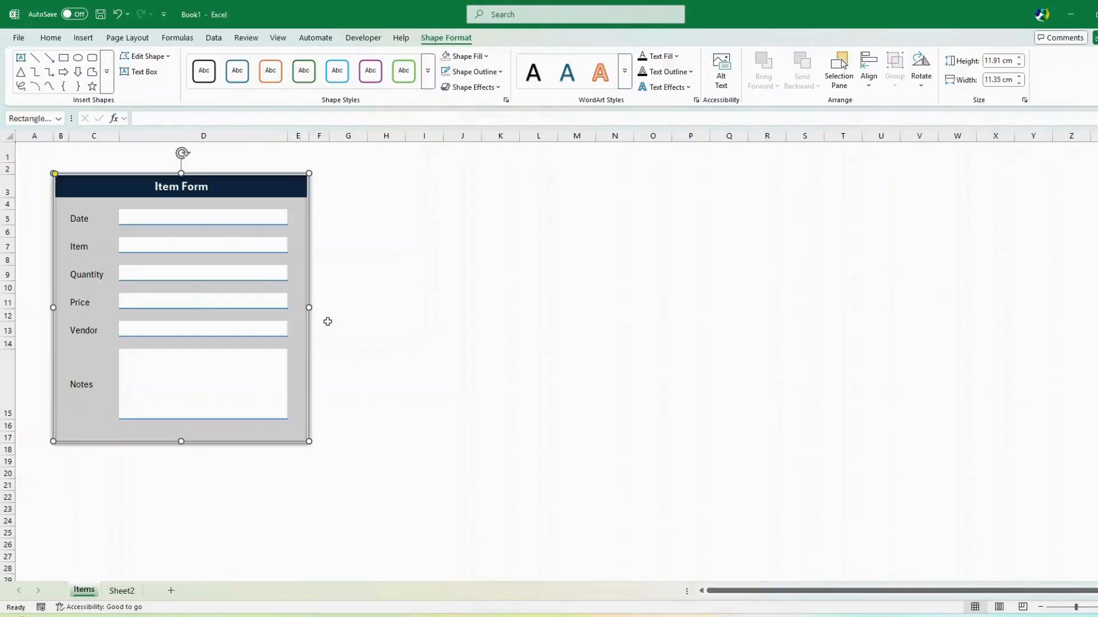
pyautogui.moveTo(308, 309); pyautogui.dragTo(310, 309)
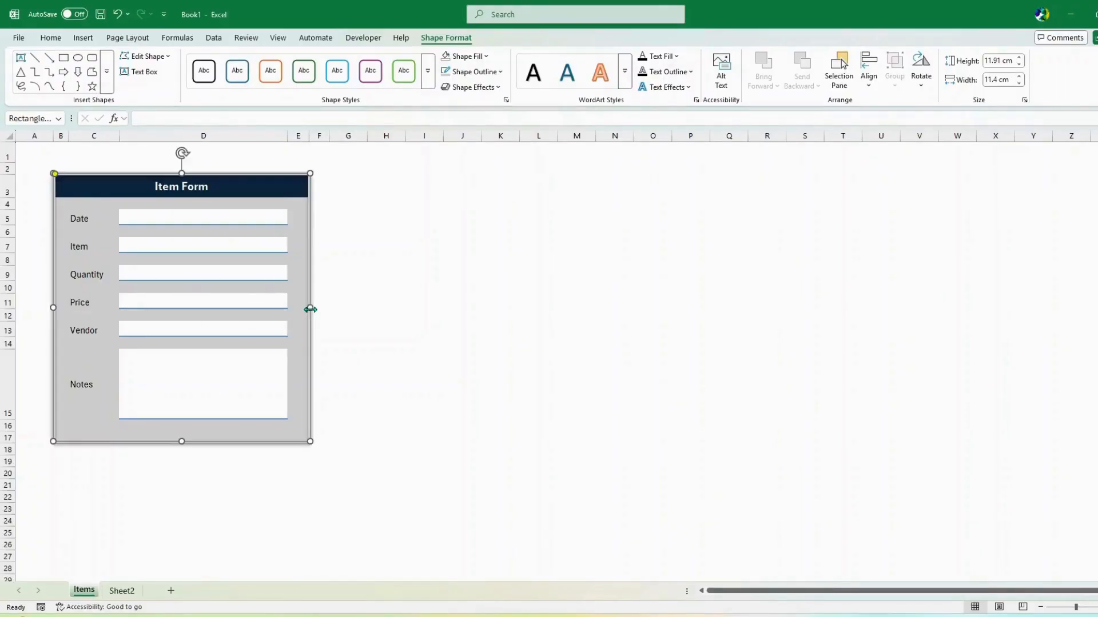
pyautogui.click(451, 258)
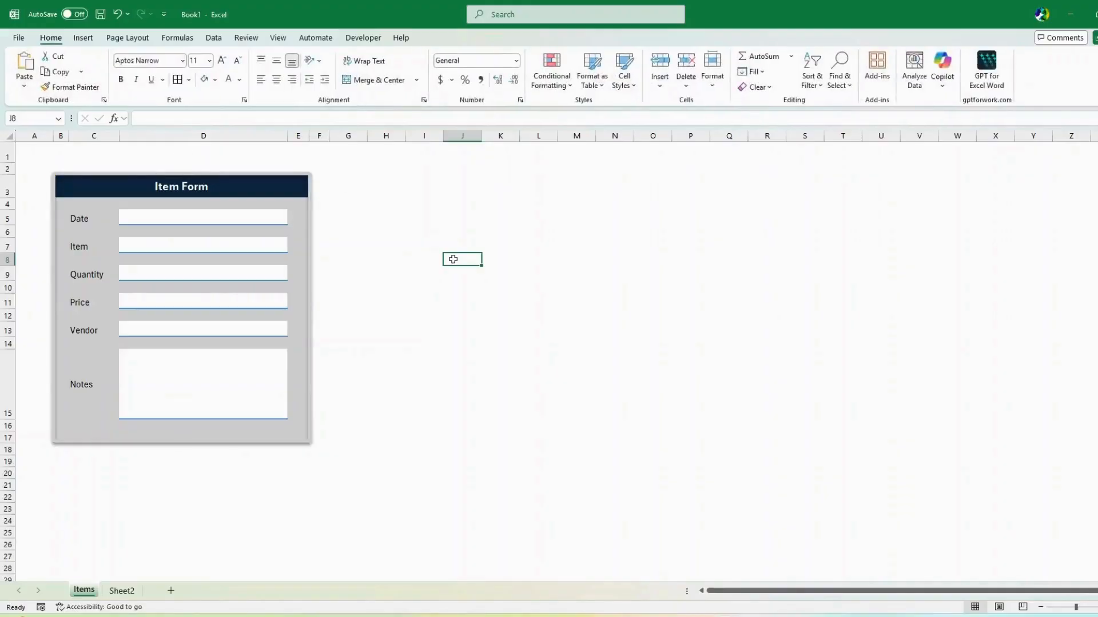
# Fill in =TODAY() for the date, 'IPHONE 16 Pro Max' as the item and 15 as the quantity
pyautogui.click(199, 219)
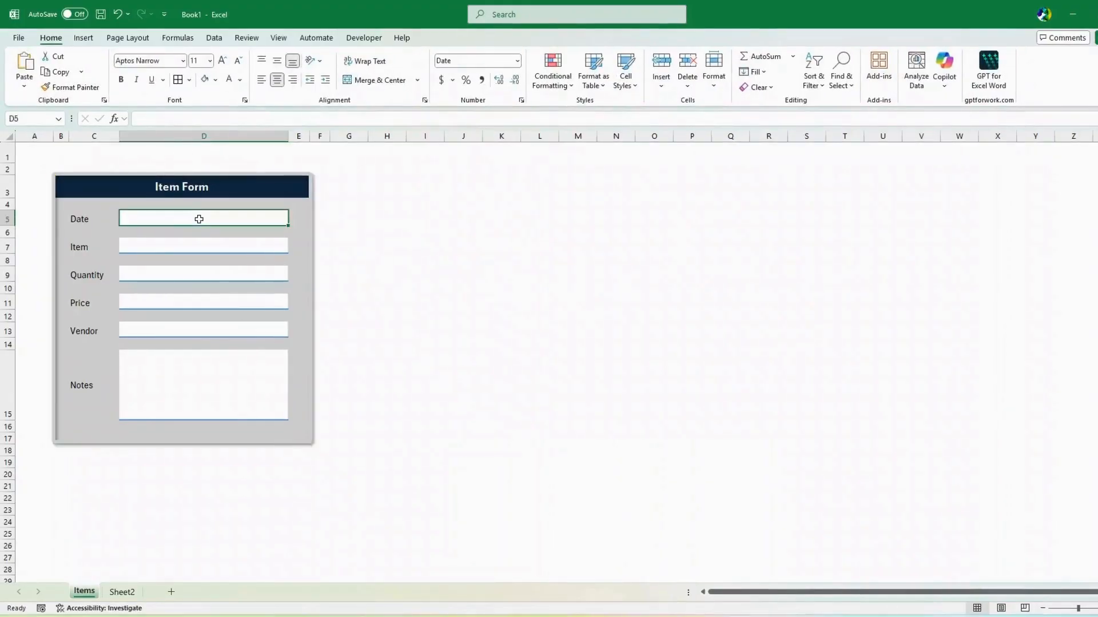
pyautogui.write('=TODAY()')
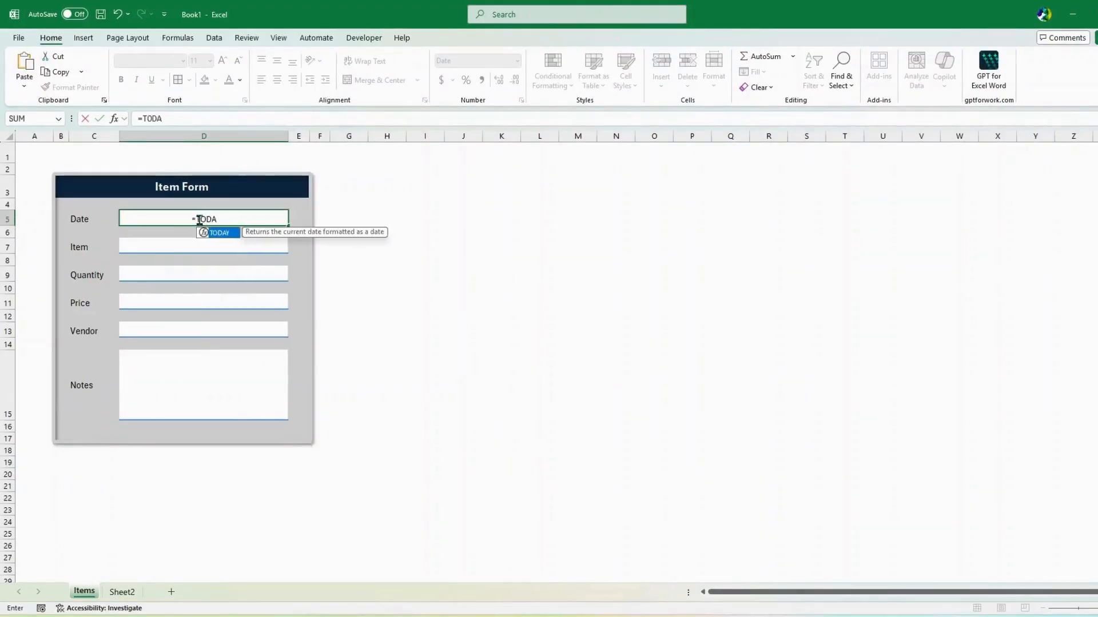
pyautogui.press('Return')
pyautogui.click(164, 247)
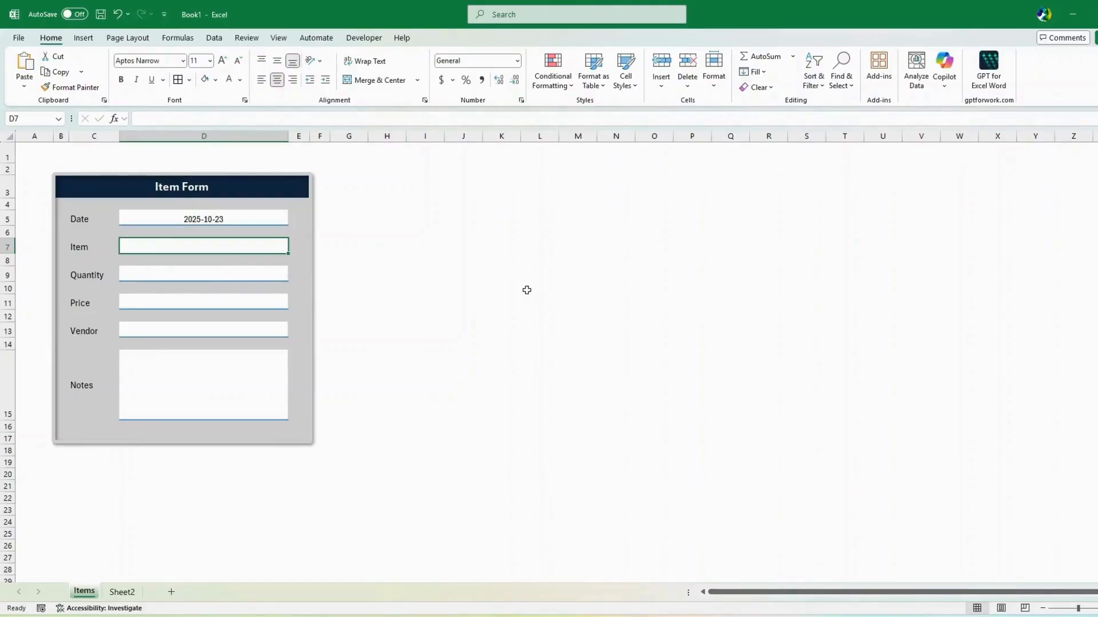
pyautogui.write('IPHONE 16 Pro Max')
pyautogui.click(233, 276)
pyautogui.write('15')
# Enter 1250 as the price and format it as Currency so it shows $1,250.00
pyautogui.click(222, 301)
pyautogui.write('1250')
pyautogui.hotkey('ctrl', 'Return')
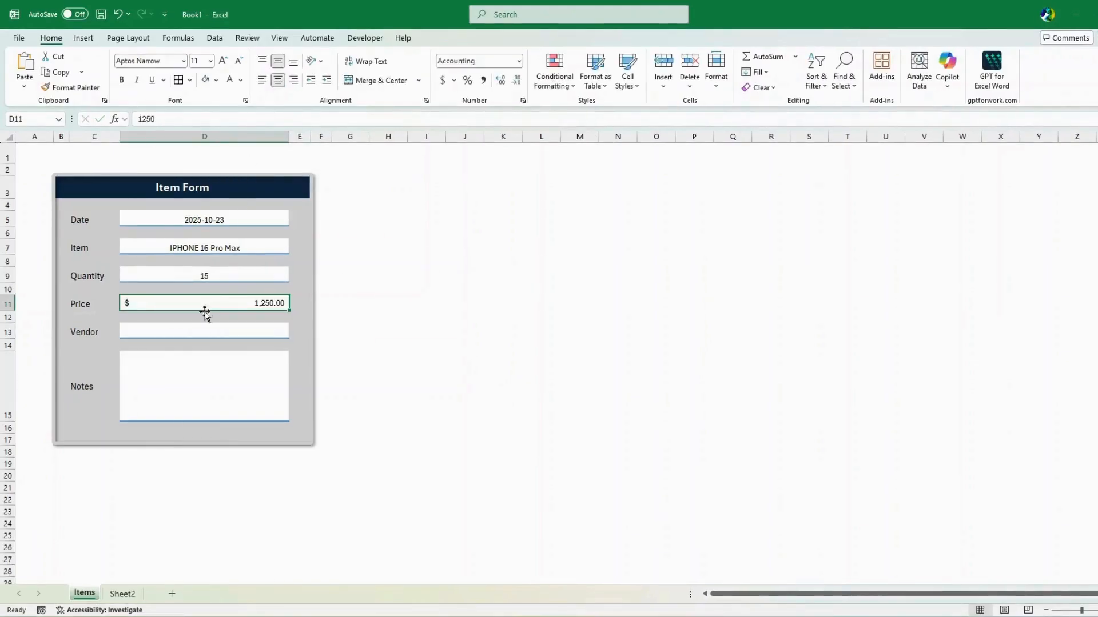
pyautogui.rightClick(200, 303)
pyautogui.click(251, 514)
pyautogui.click(128, 353)
pyautogui.click(147, 395)
pyautogui.click(240, 466)
pyautogui.click(346, 600)
# Enter 'Axo Electronics' as the vendor and 'Notes' in the Notes box, middle-aligned vertically
pyautogui.click(192, 330)
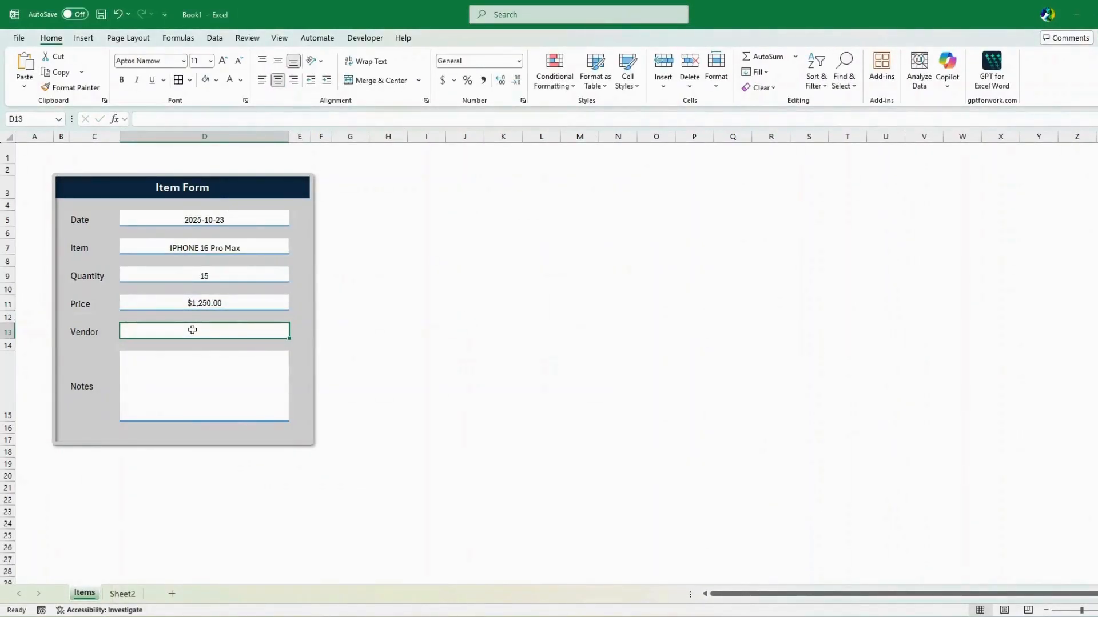
pyautogui.write('Axo Electronics')
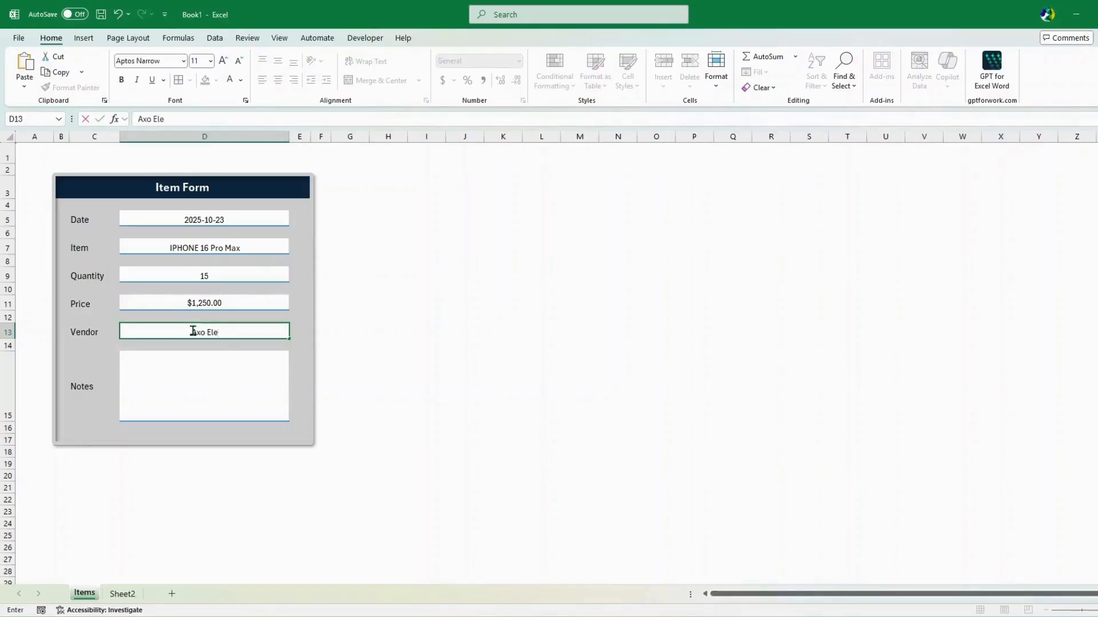
pyautogui.click(195, 364)
pyautogui.write('Notes')
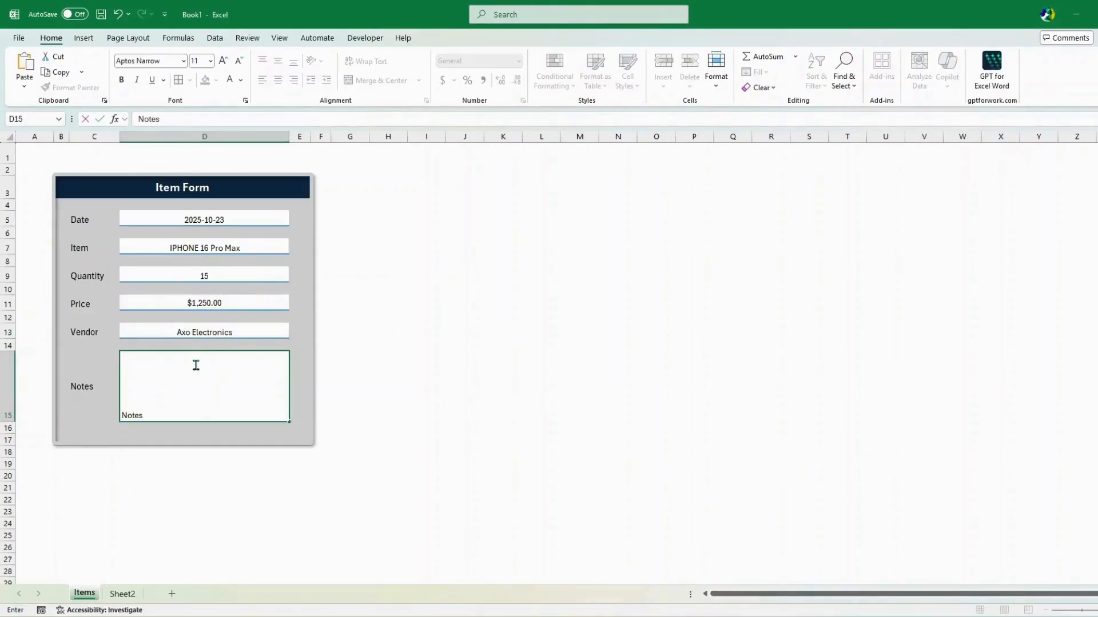
pyautogui.hotkey('ctrl', 'Return')
pyautogui.click(278, 60)
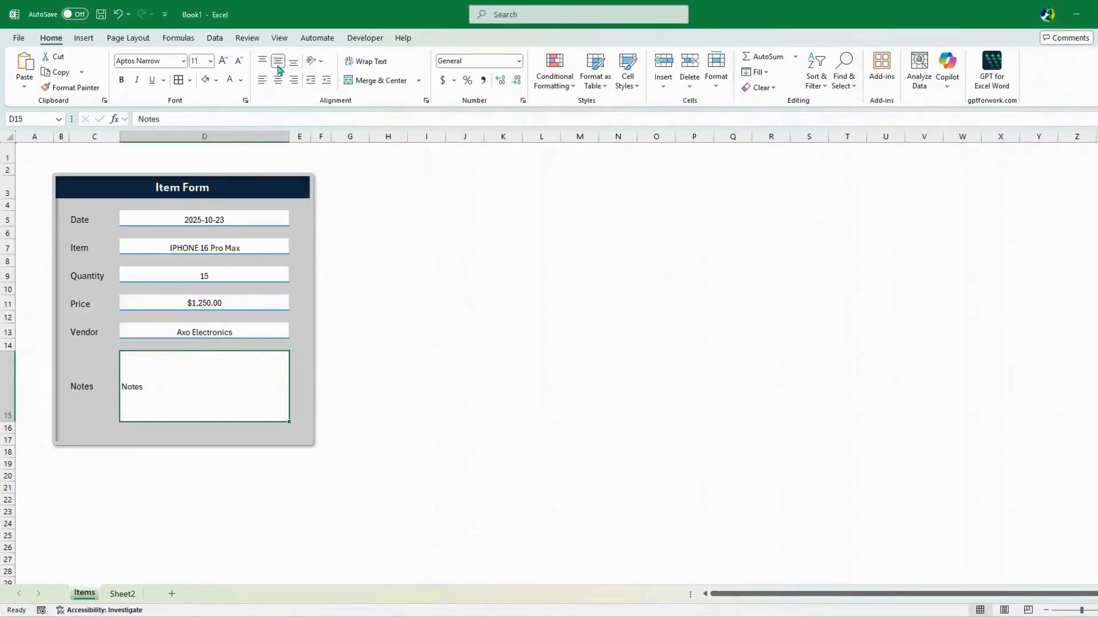